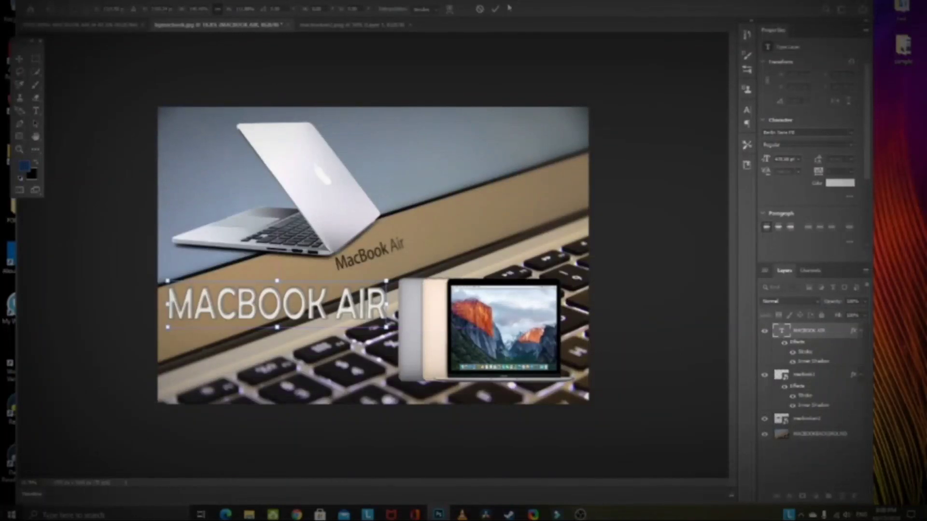
# Step: Add a small unboxing text line under MACBOOK AIR and scale it up
pyautogui.click(496, 10)
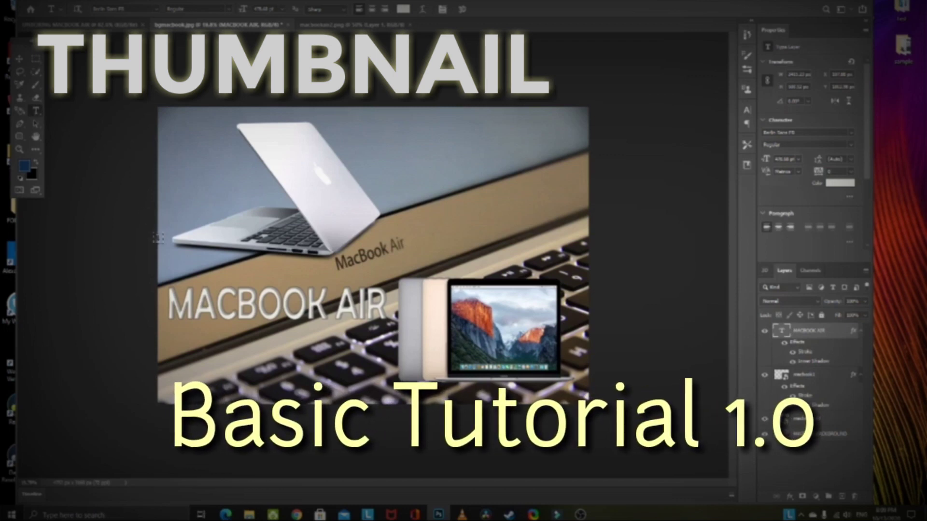
pyautogui.click(217, 356)
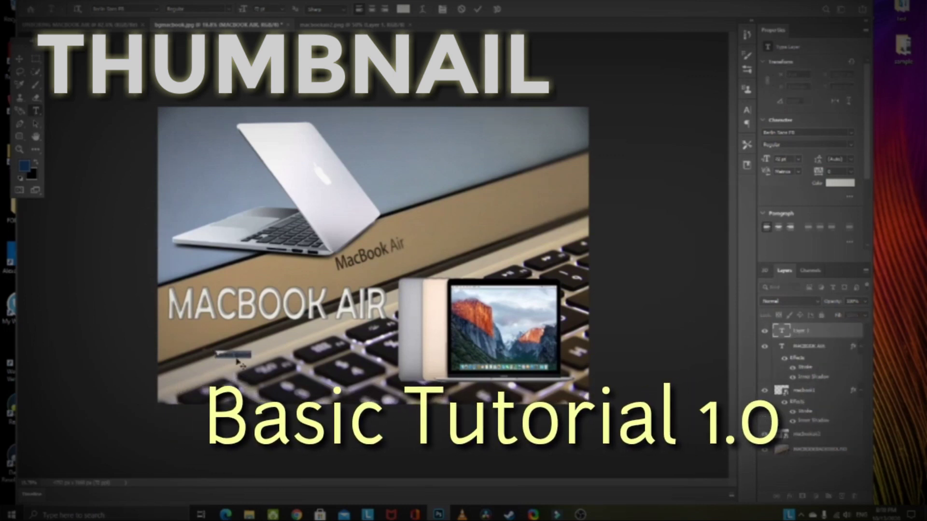
pyautogui.press('BackSpace')
pyautogui.write('air')
pyautogui.click(477, 10)
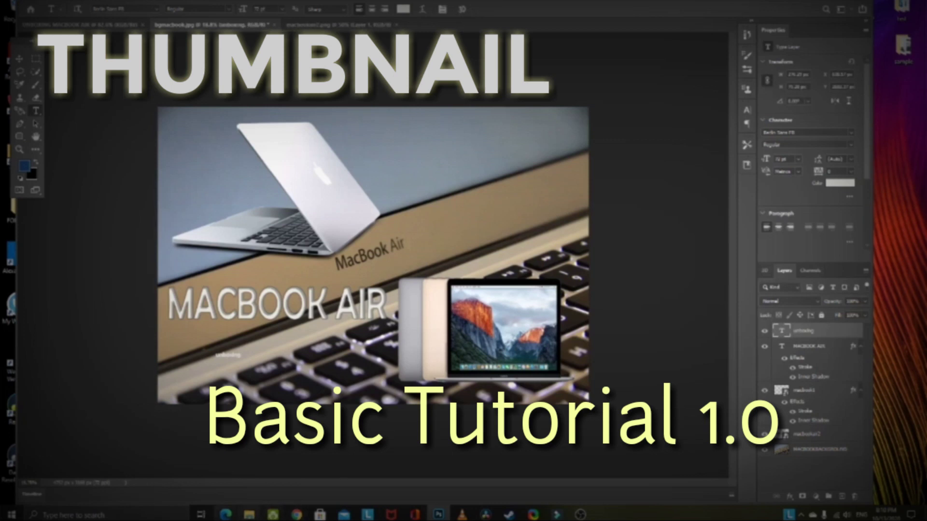
pyautogui.hotkey('ctrl', 't')
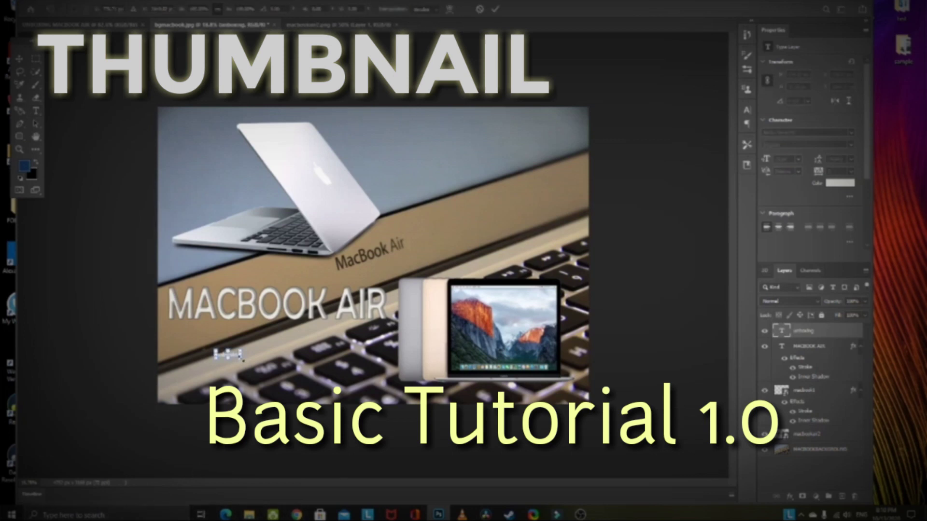
pyautogui.moveTo(242, 352); pyautogui.dragTo(288, 337)
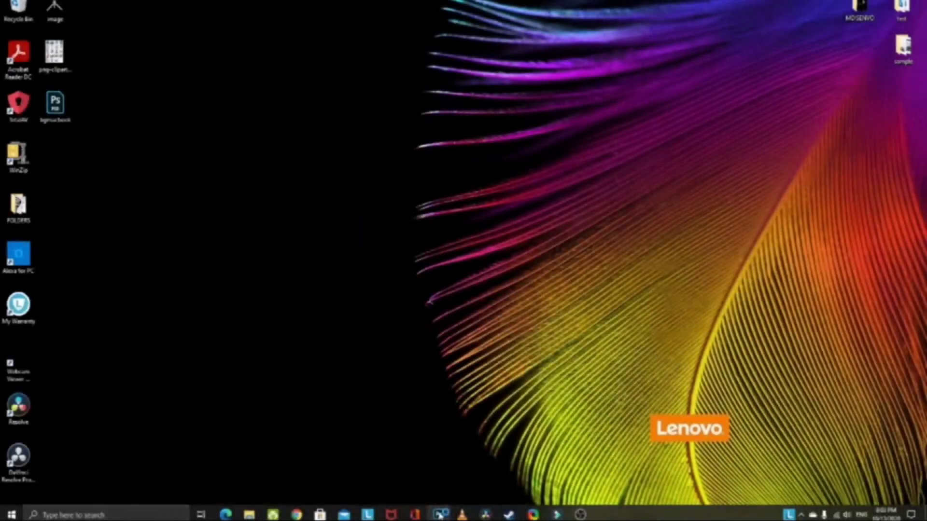
# Step: Launch Photoshop from the taskbar and show its File menu
pyautogui.click(440, 515)
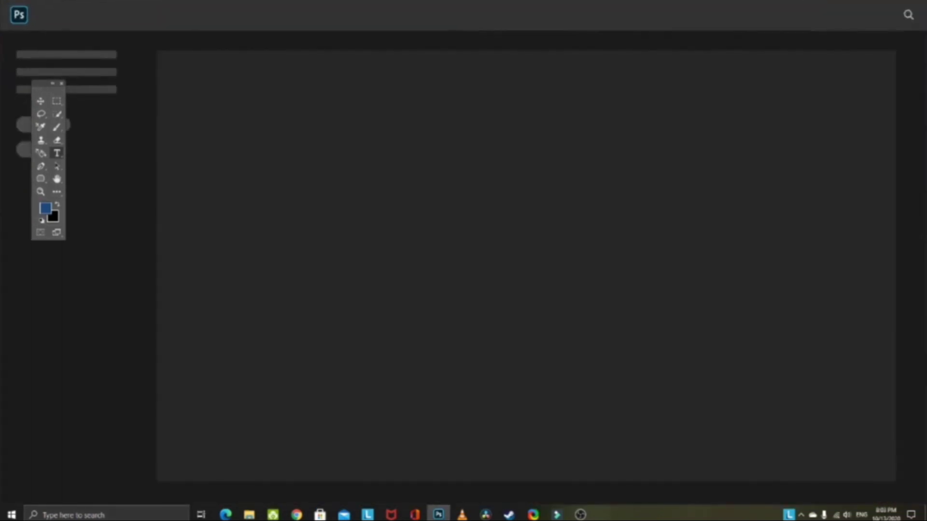
pyautogui.hotkey('alt', 'f')
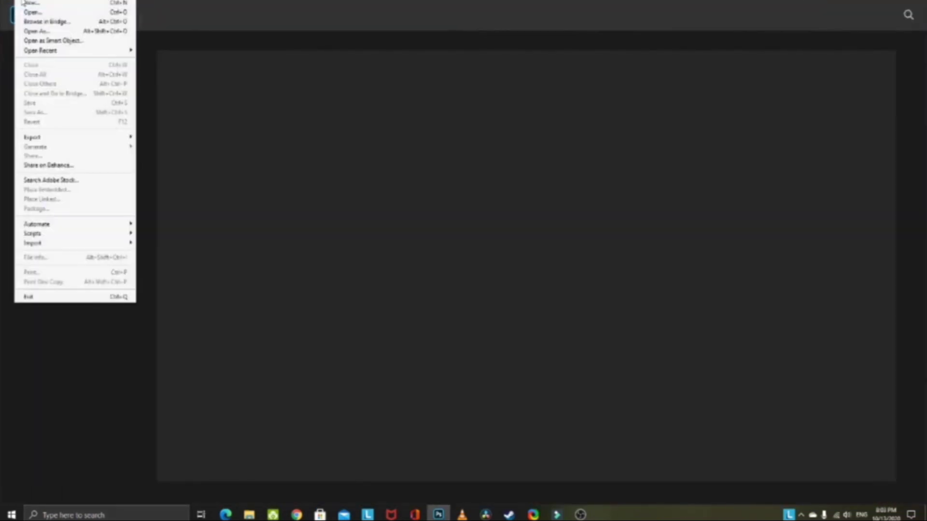
# Step: Browse the Photo, Print, Art & Illustration, Web, Mobile and Film & Video presets, then return to Recent
pyautogui.click(24, 3)
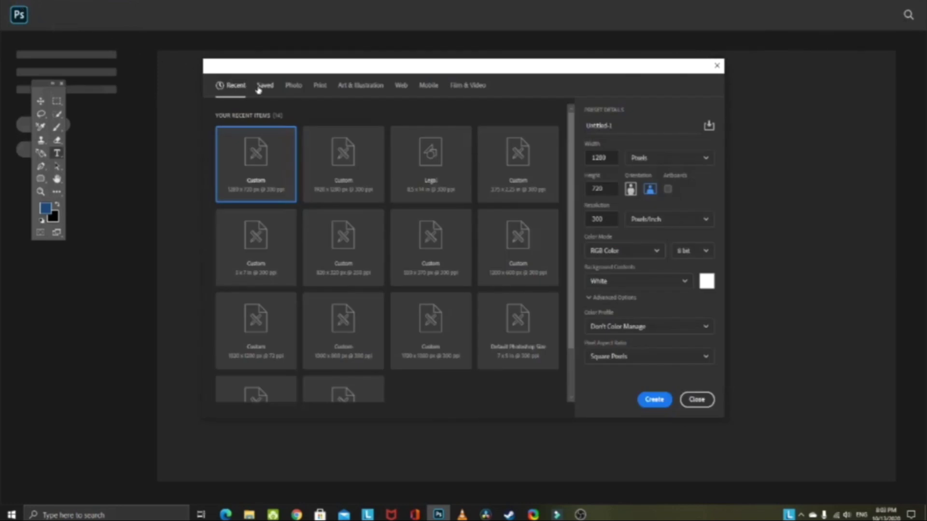
pyautogui.click(294, 87)
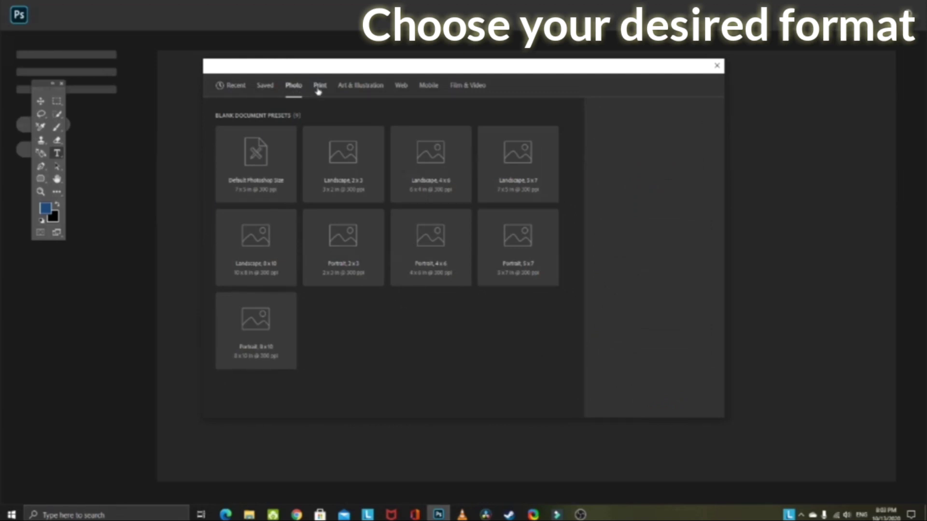
pyautogui.click(318, 91)
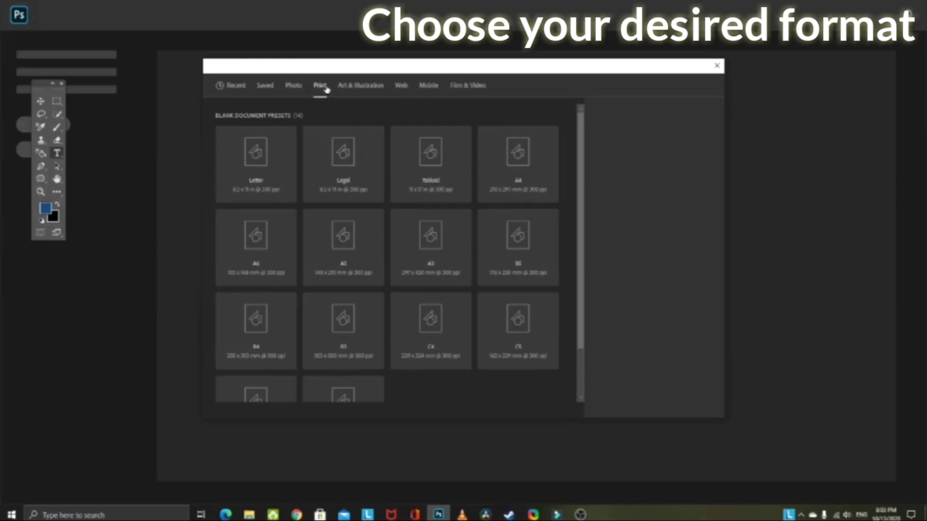
pyautogui.click(366, 91)
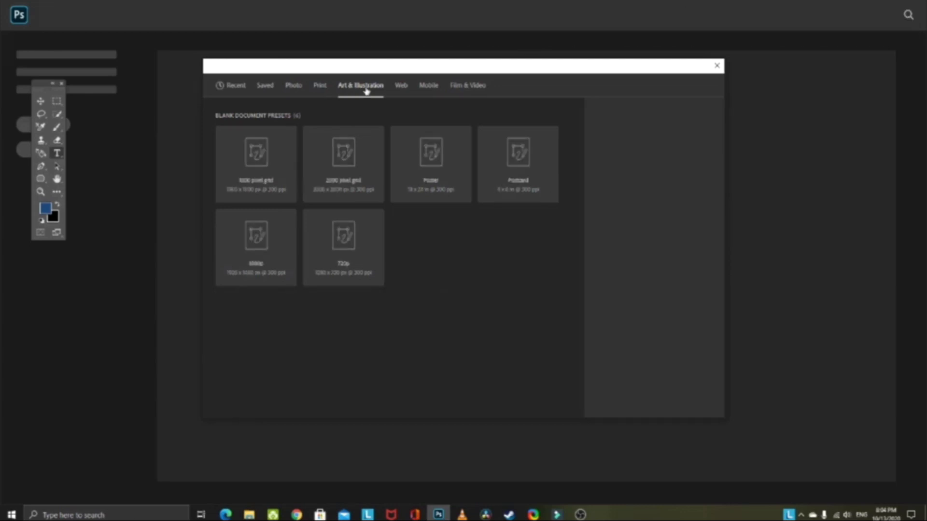
pyautogui.click(401, 91)
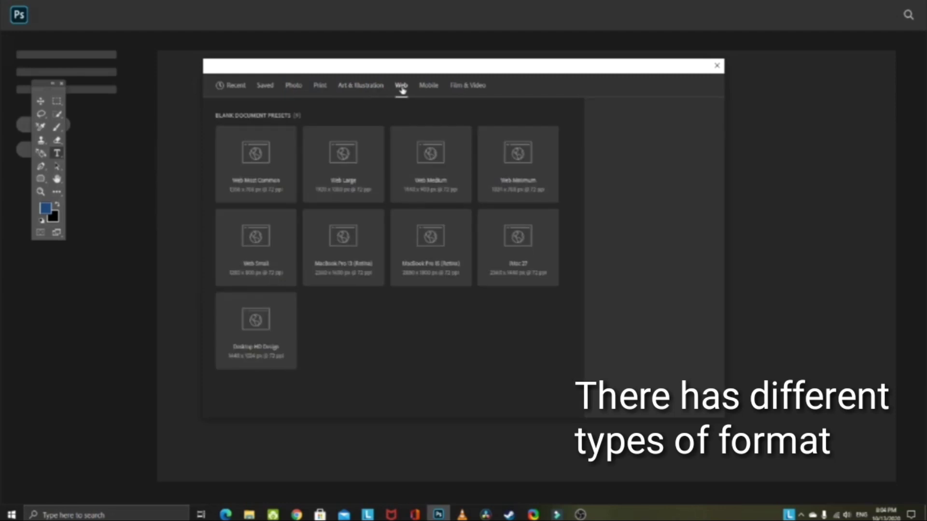
pyautogui.click(426, 90)
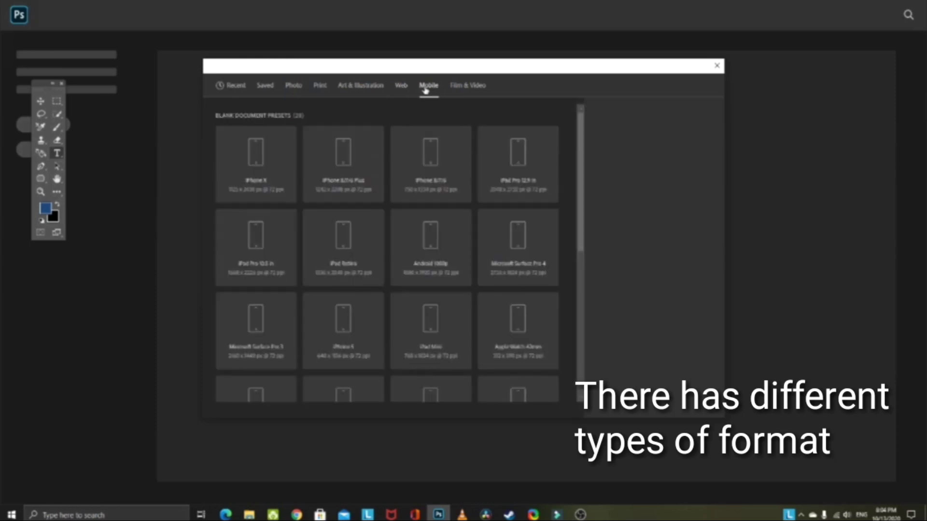
pyautogui.click(463, 90)
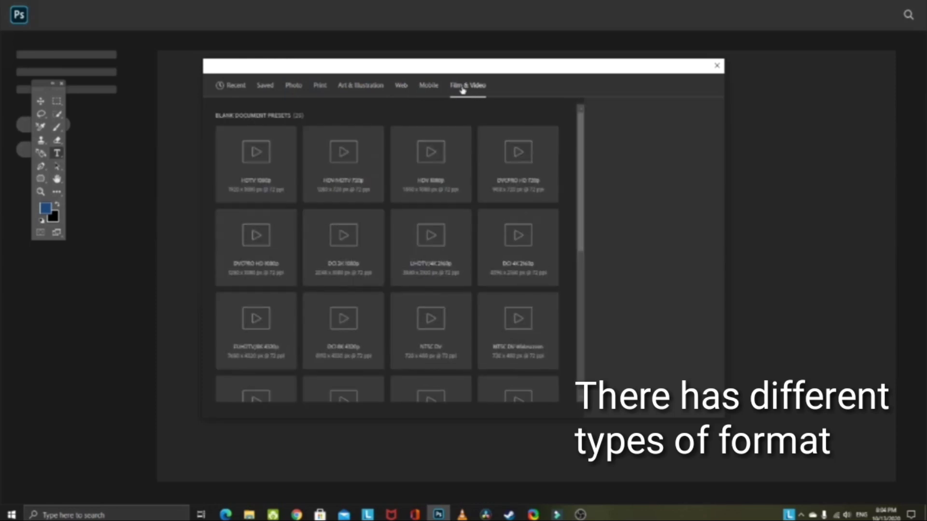
pyautogui.click(229, 89)
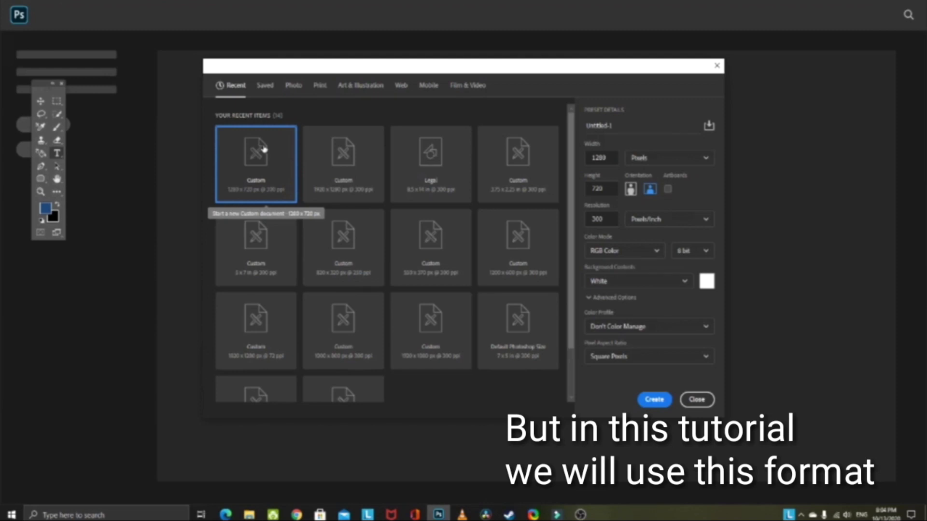
# Step: Name the 1280 × 720 document 'UNBOXING MACBOOK AIR' and create it
pyautogui.click(621, 122)
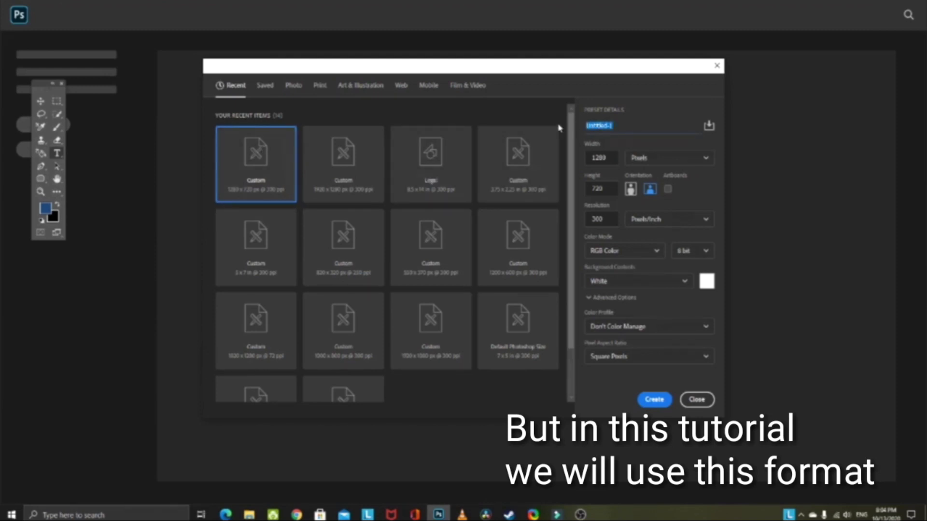
pyautogui.write('UND')
pyautogui.write('BD')
pyautogui.write('ING')
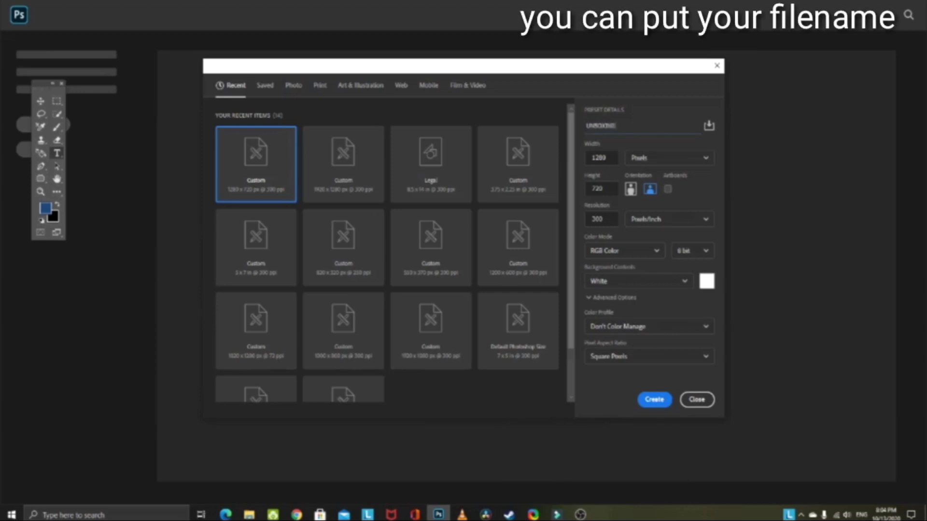
pyautogui.write(' MACBO')
pyautogui.write('OK AIR')
pyautogui.click(660, 405)
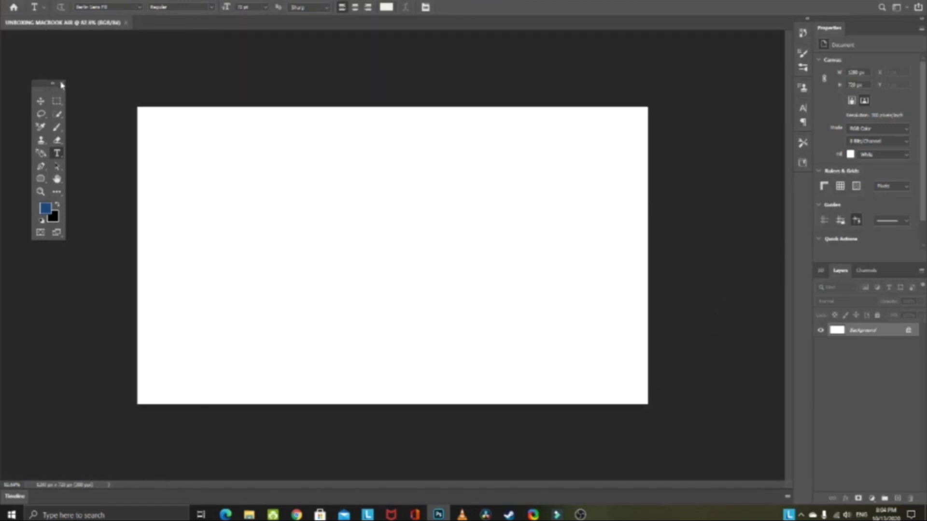
# Step: Dock the Tools panel along the left edge of the workspace
pyautogui.moveTo(45, 83)
pyautogui.mouseDown()
pyautogui.moveTo(27, 62)
pyautogui.moveTo(9, 91)
pyautogui.mouseUp()
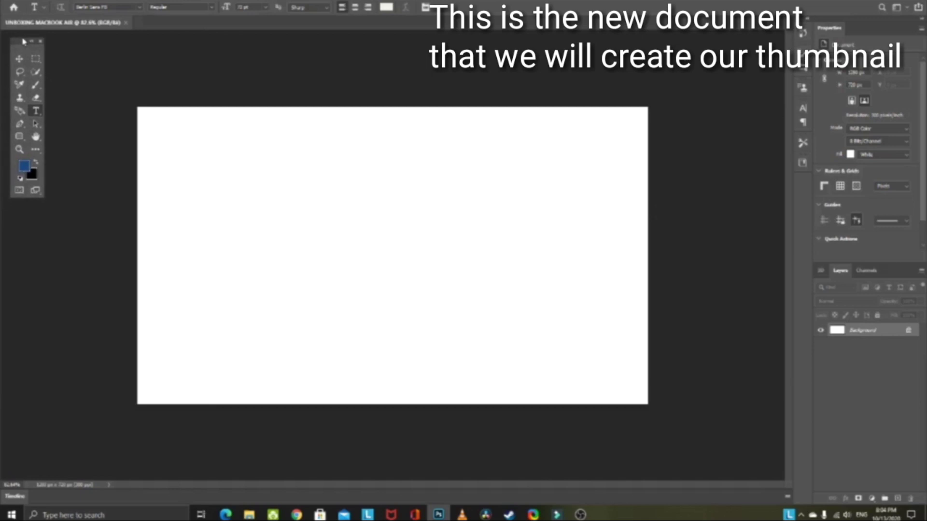
pyautogui.click(26, 3)
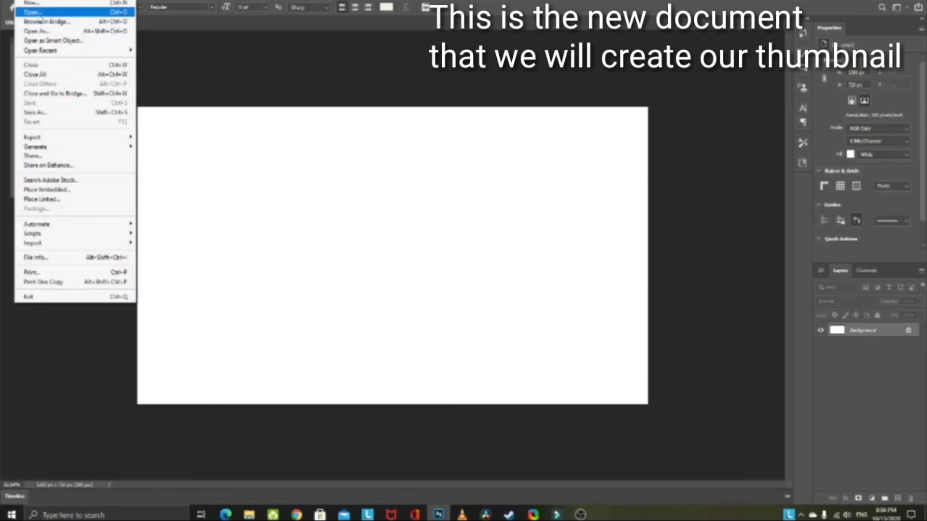
pyautogui.press('Escape')
# Step: Open the bgmacbook image from the sample folder
pyautogui.hotkey('ctrl', 'o')
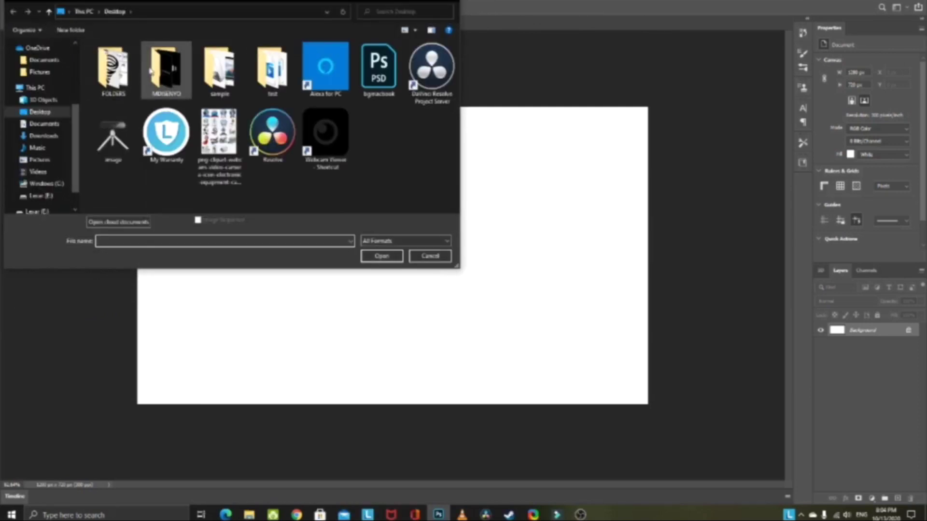
pyautogui.doubleClick(228, 87)
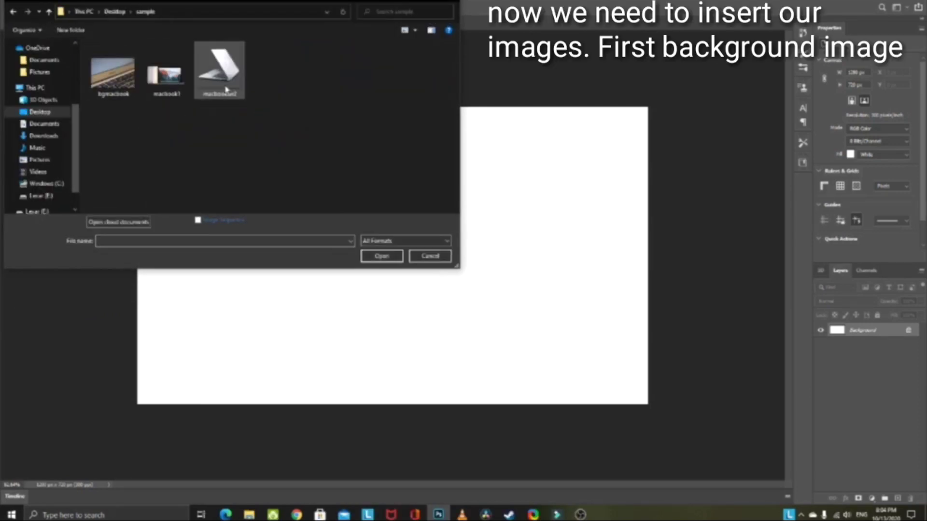
pyautogui.doubleClick(126, 81)
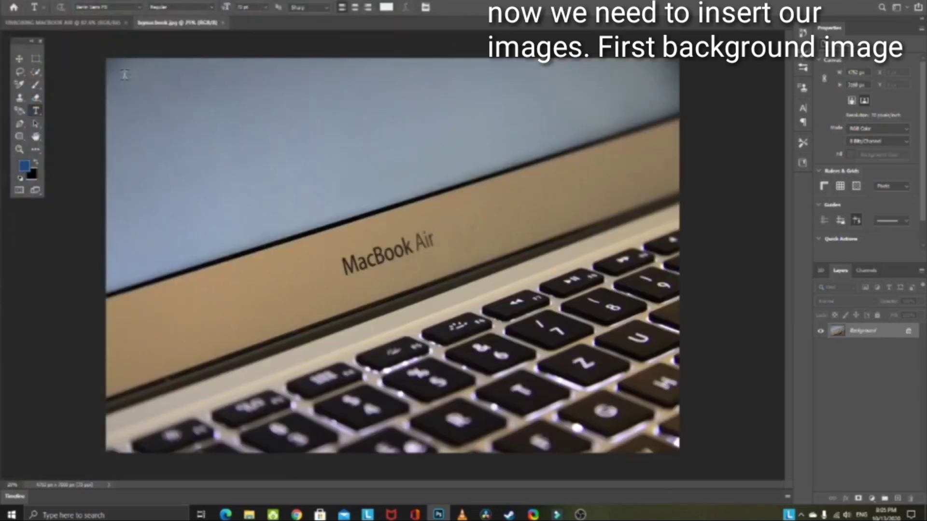
# Step: Zoom out and convert the Background layer into a layer named MACBOOKBACKGROUND
pyautogui.hotkey('ctrl', '-')
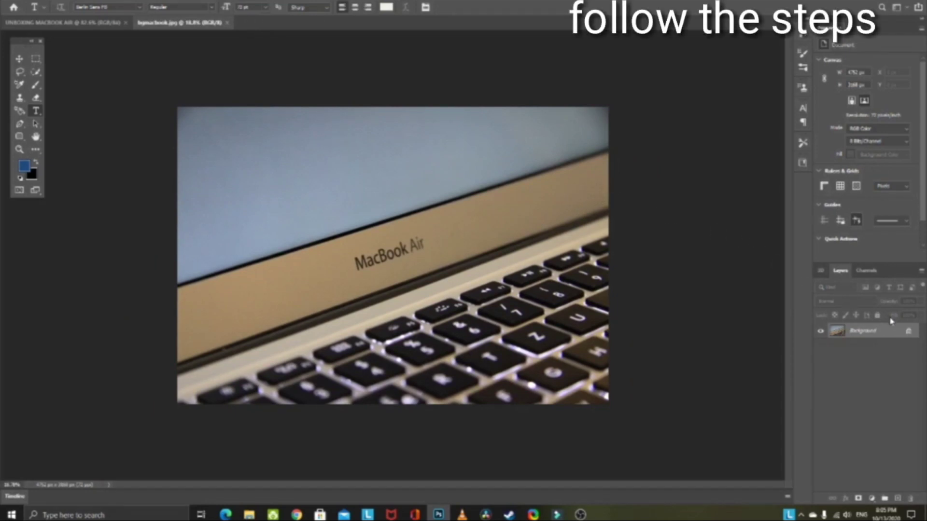
pyautogui.doubleClick(870, 332)
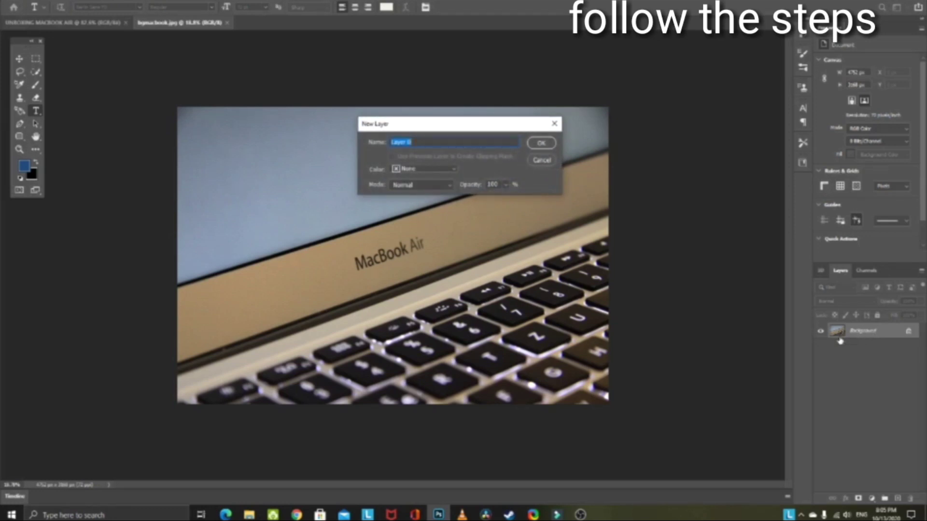
pyautogui.write('MACBOOK')
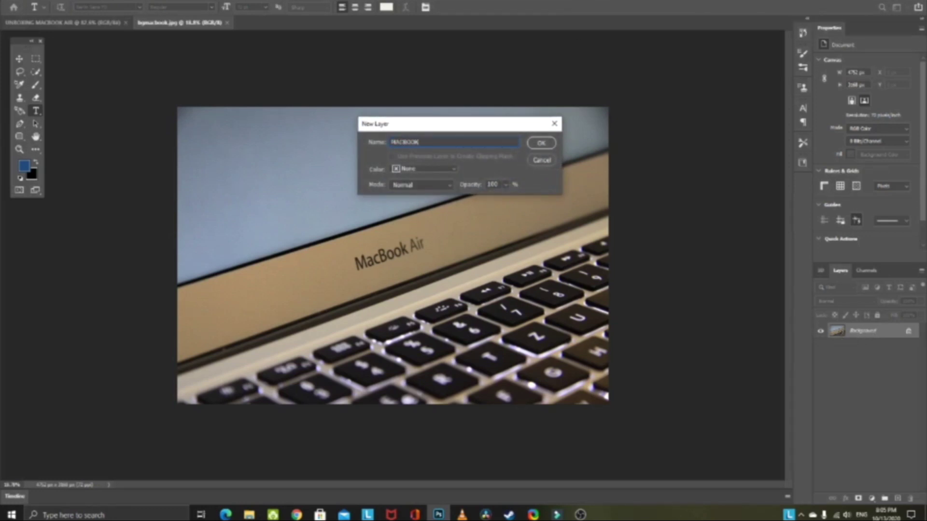
pyautogui.write('AI')
pyautogui.write('CKG')
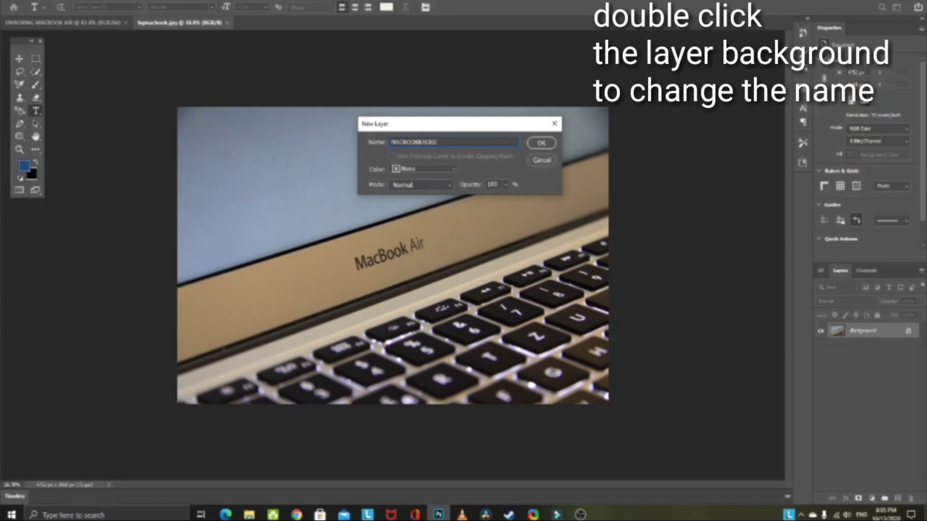
pyautogui.write('ROUND')
pyautogui.press('Return')
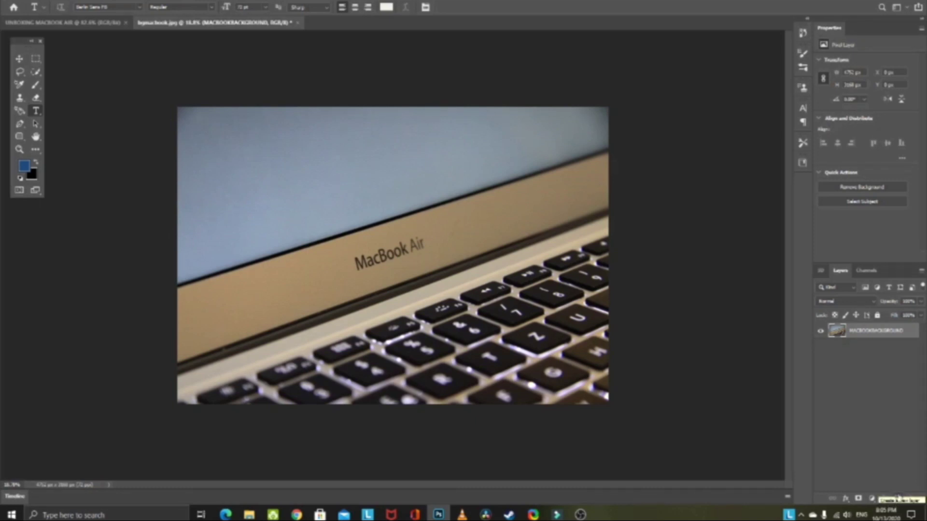
# Step: Add a new empty layer above MACBOOKBACKGROUND and rename it image1
pyautogui.click(898, 497)
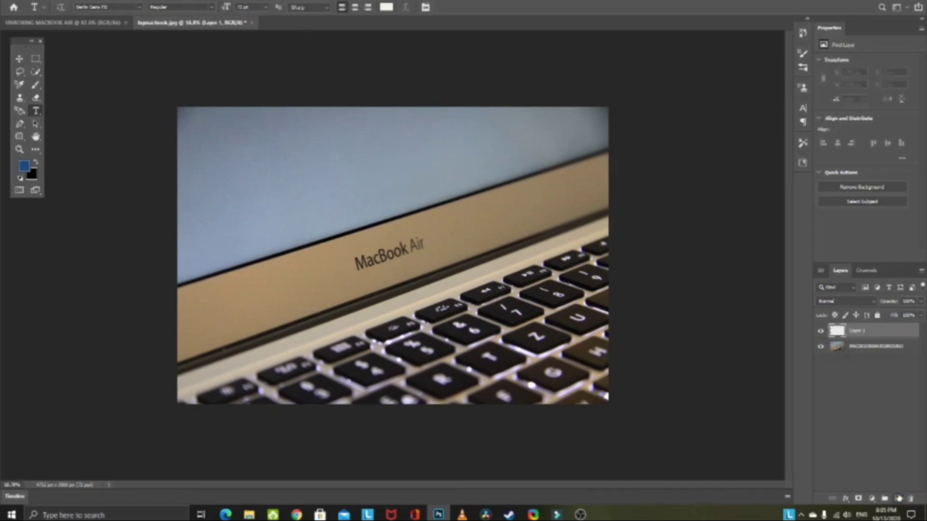
pyautogui.doubleClick(861, 331)
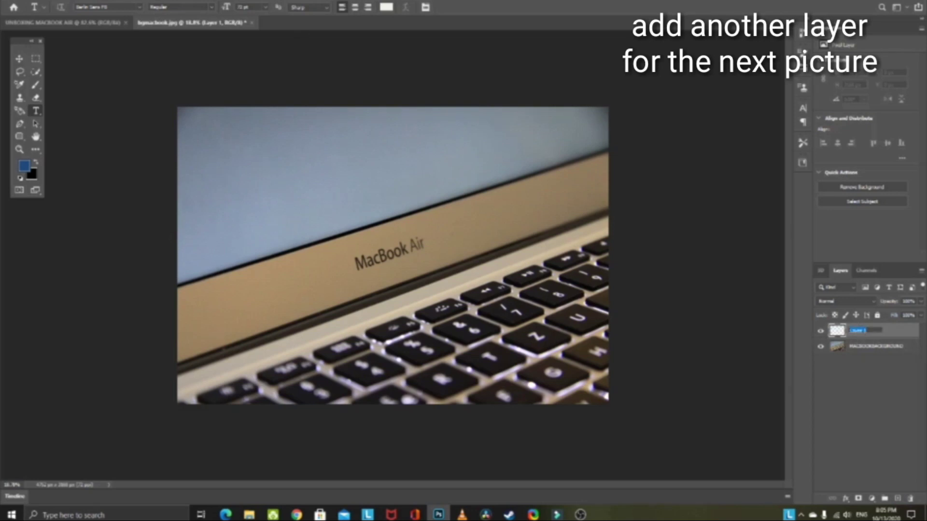
pyautogui.write('MAC')
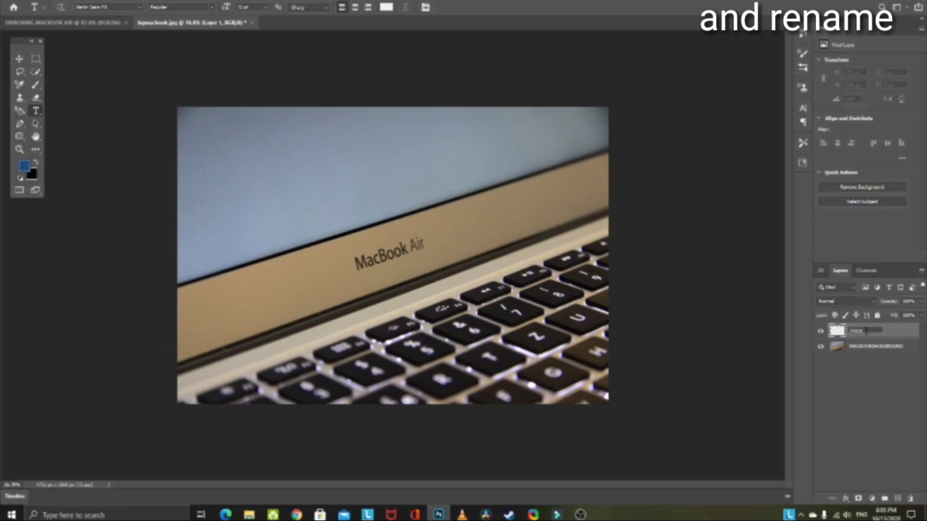
pyautogui.press('Return')
pyautogui.hotkey('alt', 'f')
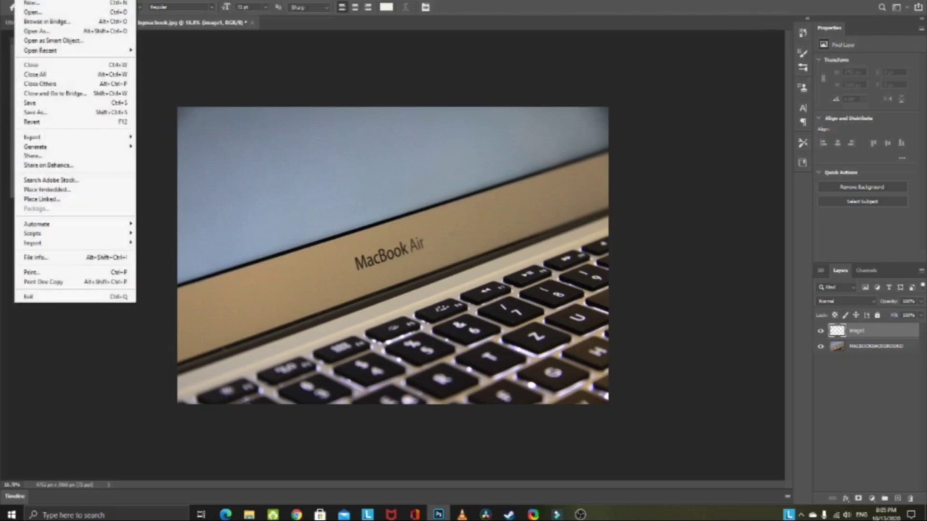
# Step: Open macbookair2 from the sample folder, then return to the bgmacbook.jpg document
pyautogui.click(26, 12)
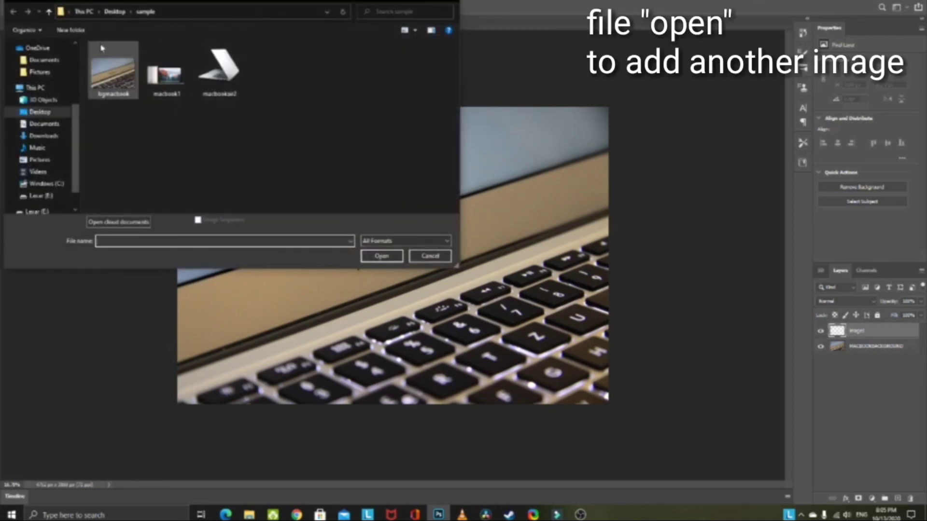
pyautogui.doubleClick(206, 82)
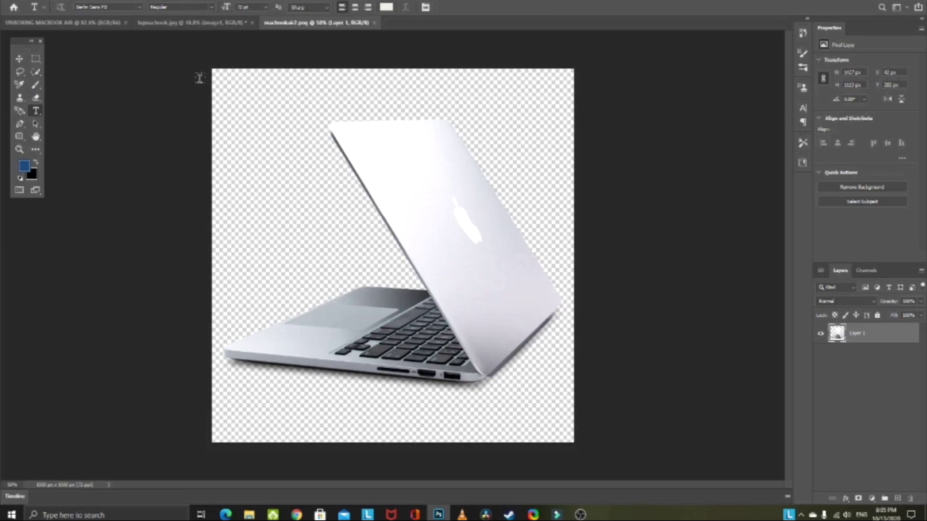
pyautogui.click(211, 23)
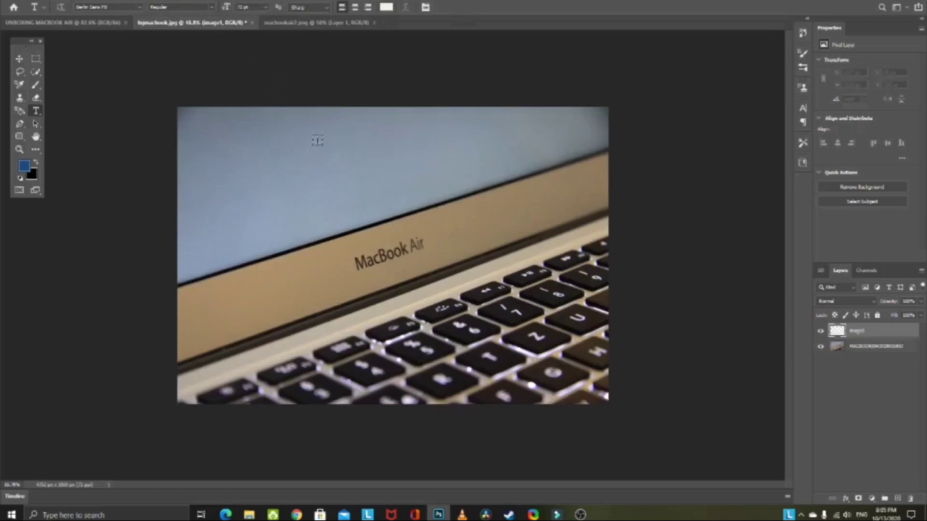
# Step: Drag macbookair2 from the sample folder into the keyboard photo, place it upper left
pyautogui.click(903, 4)
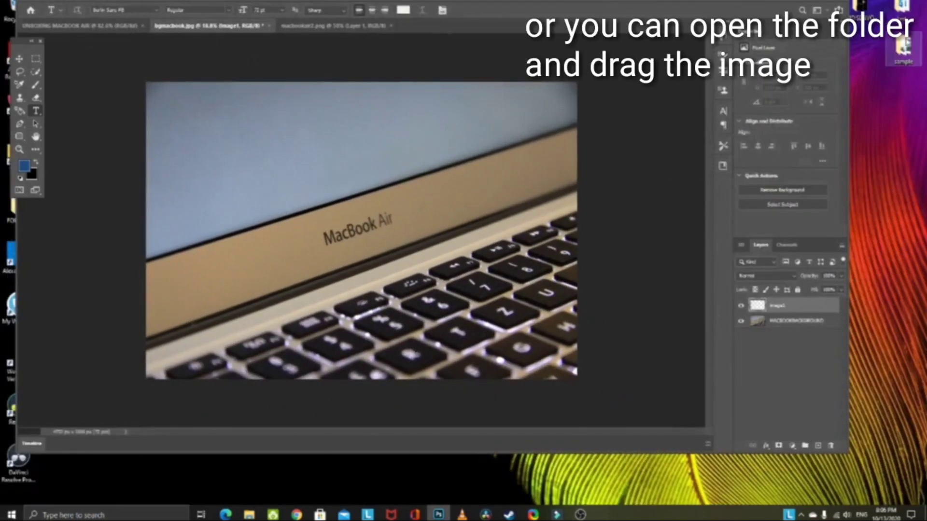
pyautogui.doubleClick(903, 48)
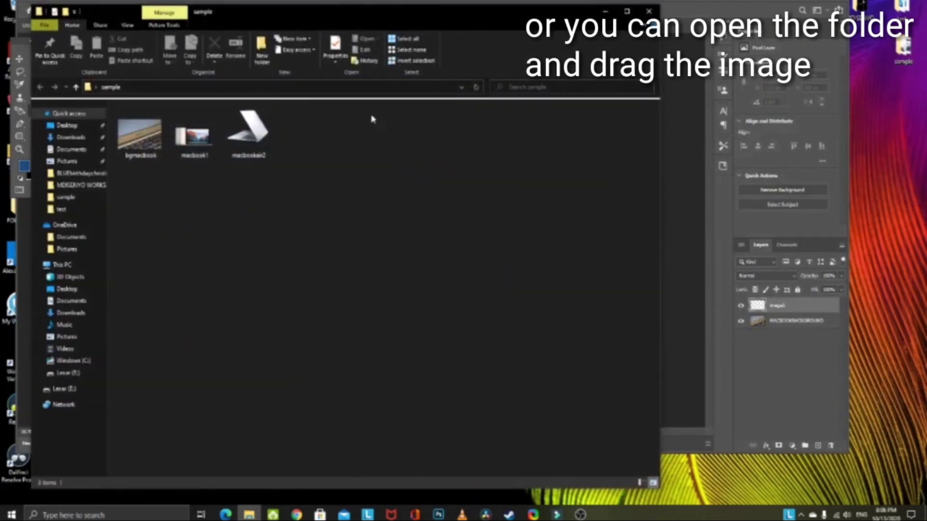
pyautogui.moveTo(251, 134)
pyautogui.mouseDown()
pyautogui.moveTo(271, 182)
pyautogui.moveTo(278, 162)
pyautogui.mouseUp()
pyautogui.hotkey('alt', 'Tab')
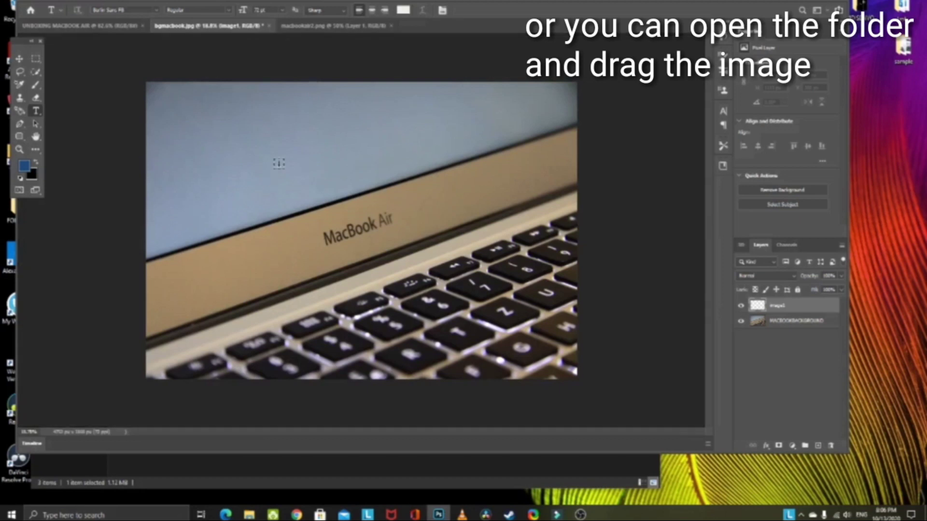
pyautogui.moveTo(358, 197); pyautogui.dragTo(243, 137)
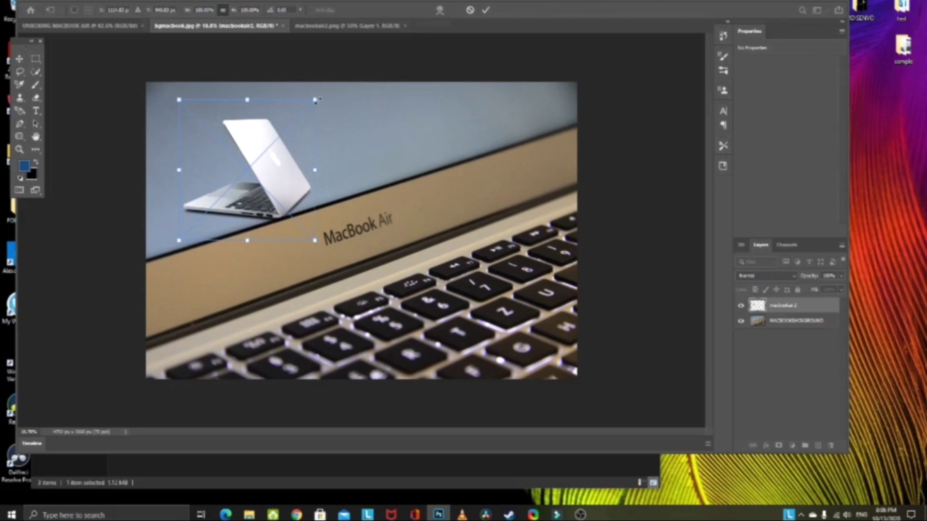
pyautogui.click(485, 10)
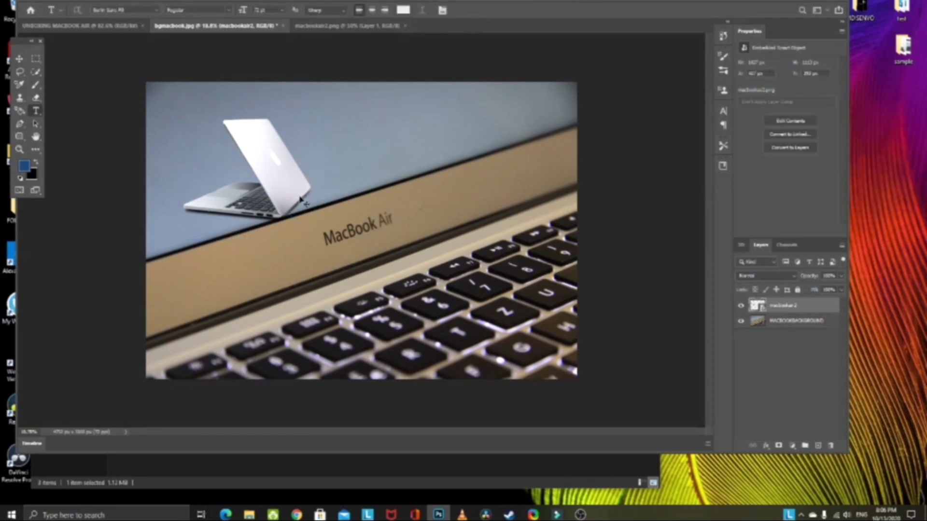
# Step: Enlarge the laptop with Free Transform and position it above the MacBook Air lettering
pyautogui.hotkey('ctrl', 't')
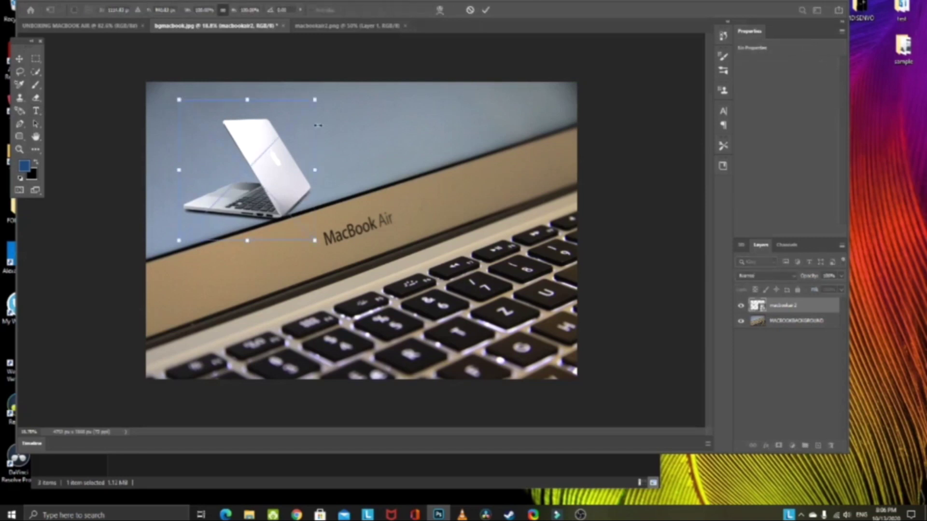
pyautogui.moveTo(316, 100); pyautogui.dragTo(353, 83)
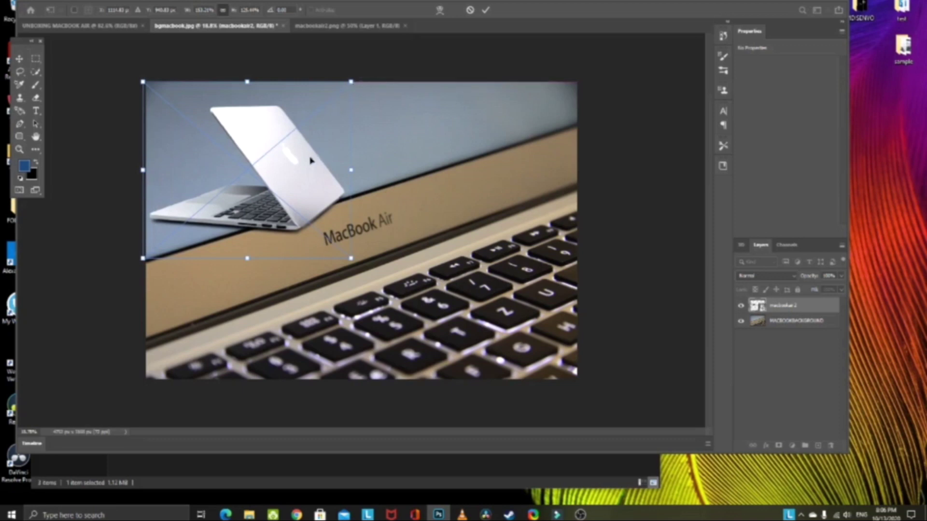
pyautogui.moveTo(288, 183); pyautogui.dragTo(305, 177)
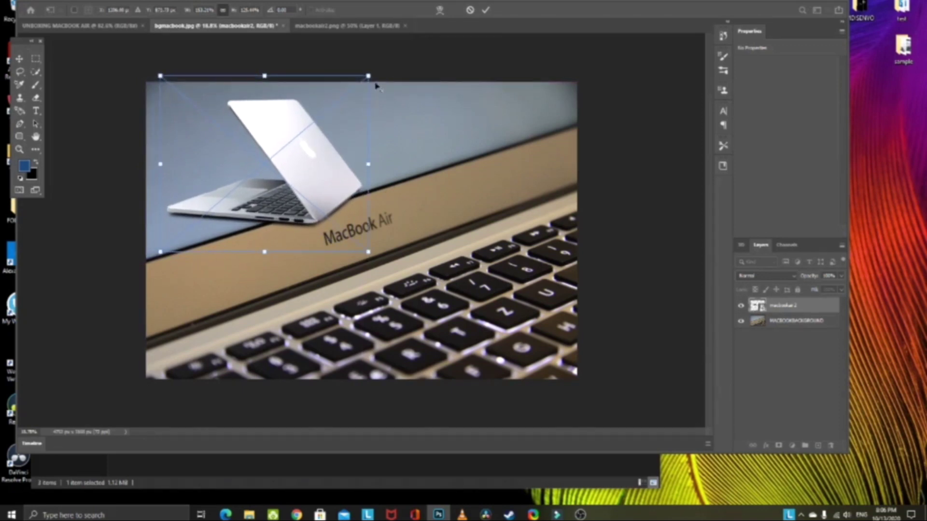
pyautogui.moveTo(369, 75); pyautogui.dragTo(381, 69)
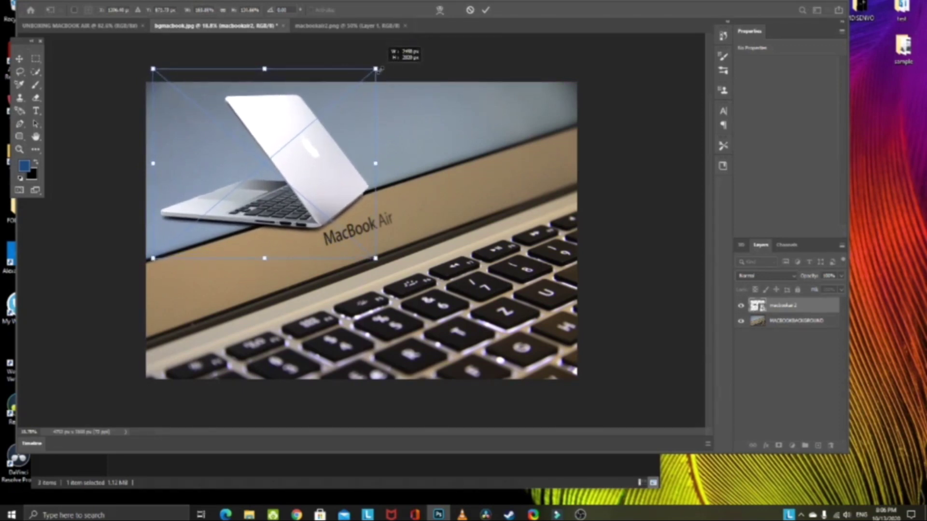
pyautogui.moveTo(319, 178); pyautogui.dragTo(319, 181)
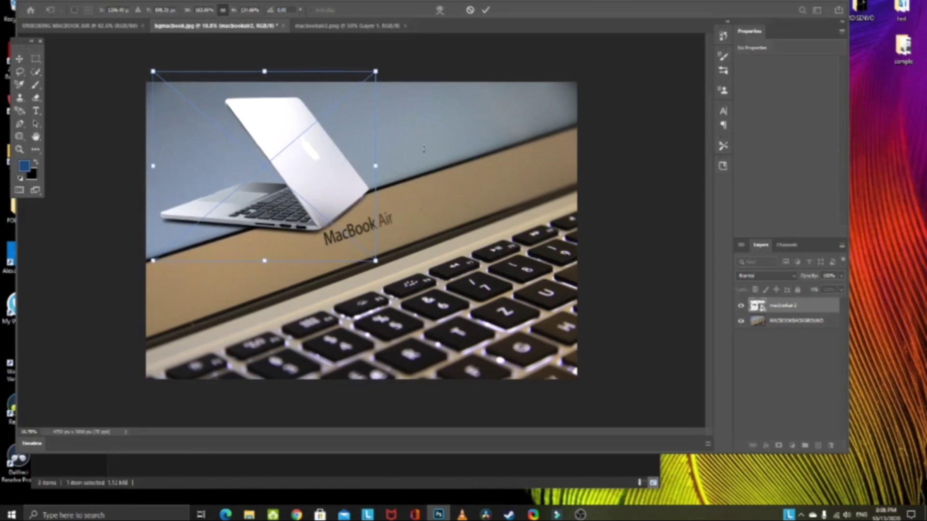
pyautogui.click(486, 10)
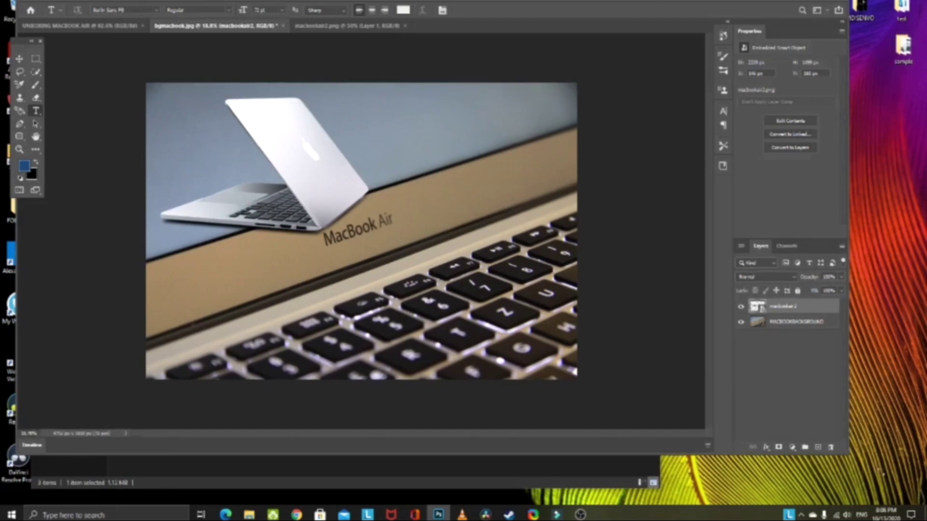
pyautogui.moveTo(847, 454)
pyautogui.mouseDown()
pyautogui.moveTo(872, 487)
pyautogui.moveTo(872, 506)
pyautogui.mouseUp()
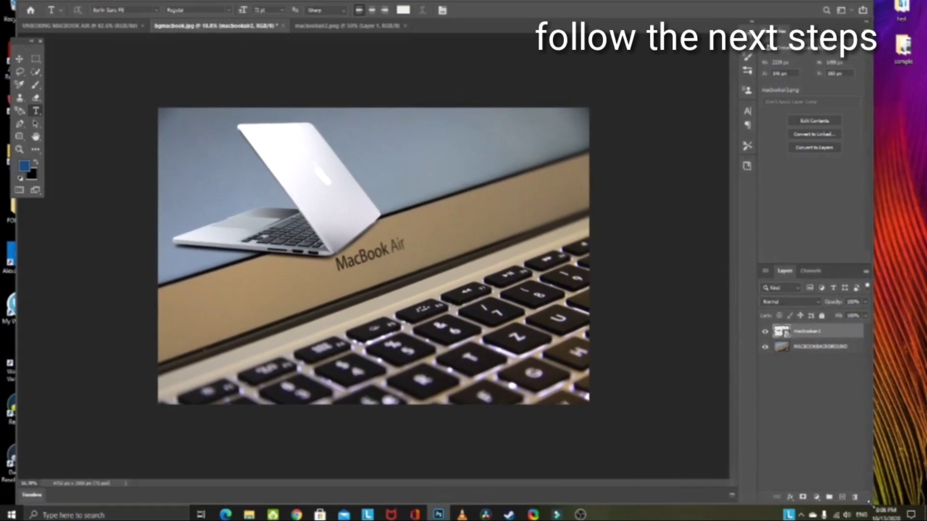
# Step: Drag macbook1 from the sample folder onto the canvas near the MacBook Air lettering
pyautogui.doubleClick(904, 48)
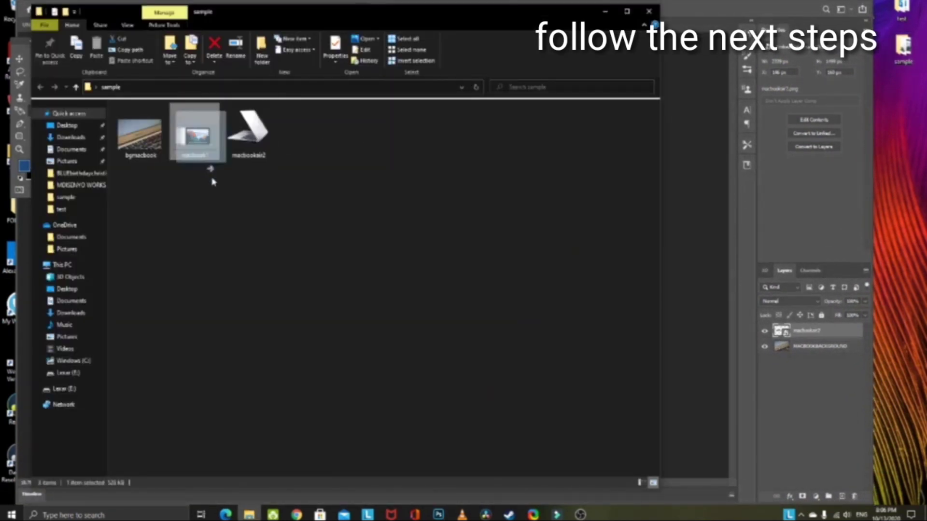
pyautogui.moveTo(193, 131); pyautogui.dragTo(337, 271)
pyautogui.moveTo(438, 322); pyautogui.dragTo(373, 256)
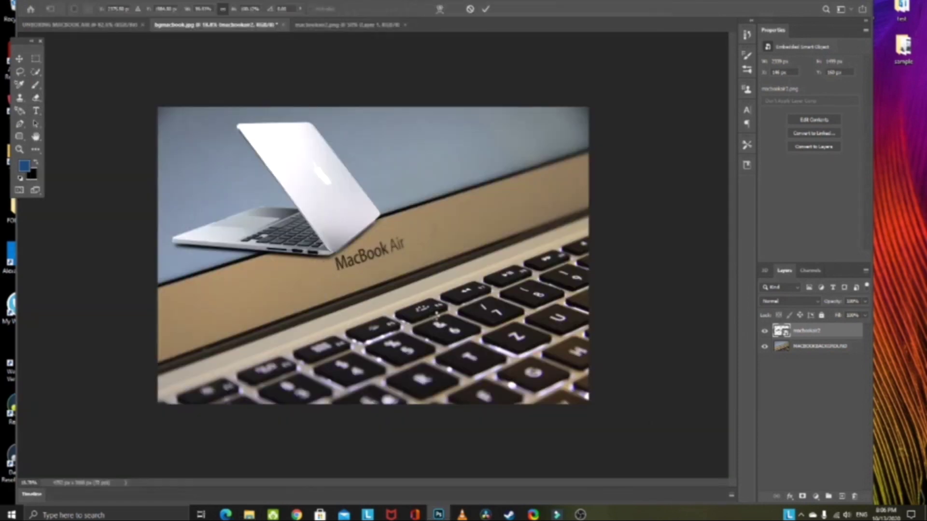
# Step: Commit the macbook1 placement, then scale it up and set it in the keyboard's lower-right corner
pyautogui.click(486, 8)
pyautogui.hotkey('ctrl', 't')
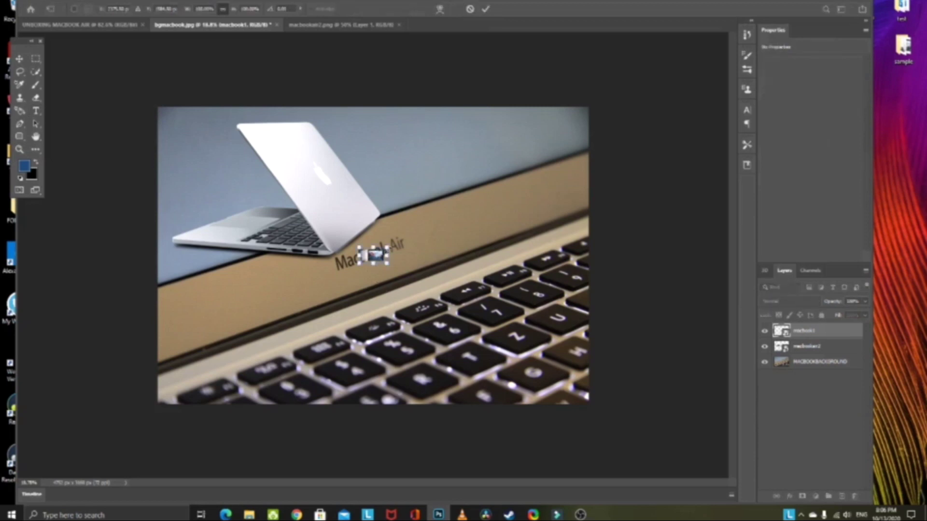
pyautogui.moveTo(384, 250)
pyautogui.mouseDown()
pyautogui.moveTo(443, 192)
pyautogui.moveTo(469, 186)
pyautogui.mouseUp()
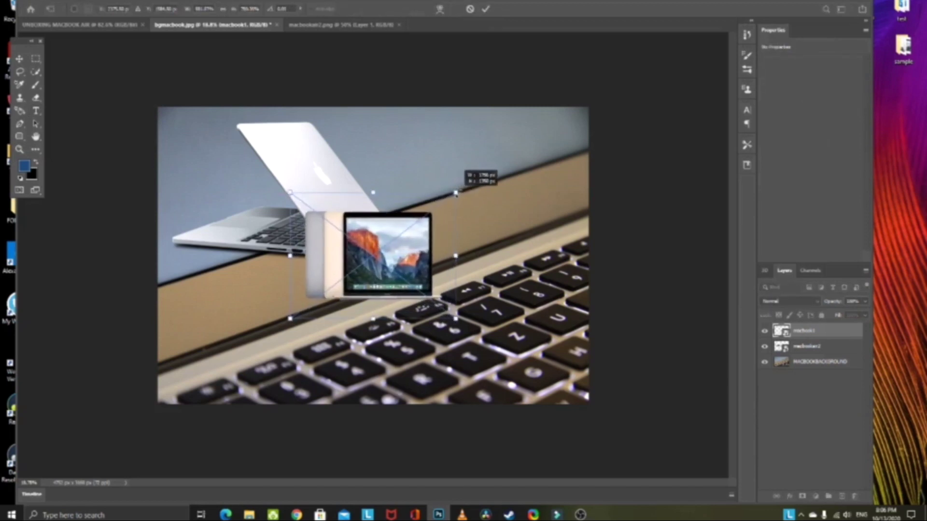
pyautogui.moveTo(406, 230); pyautogui.dragTo(481, 289)
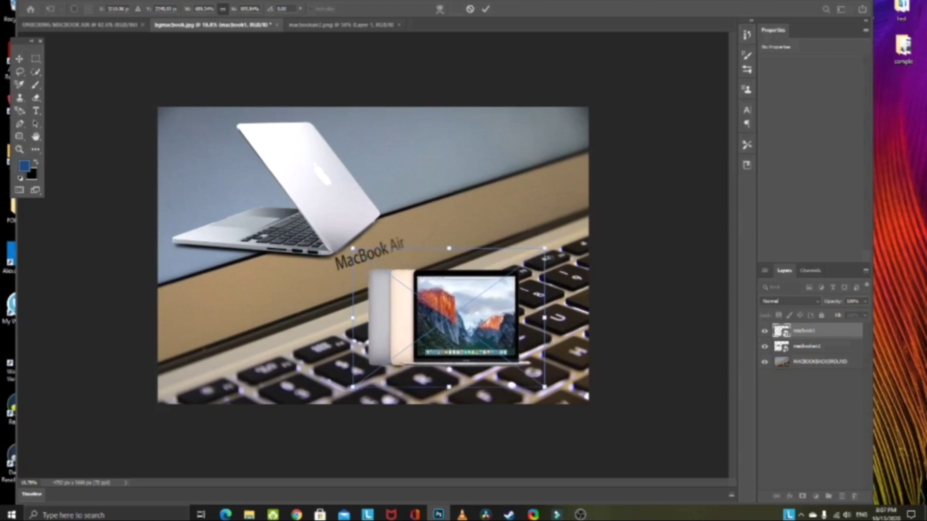
pyautogui.moveTo(546, 247); pyautogui.dragTo(551, 244)
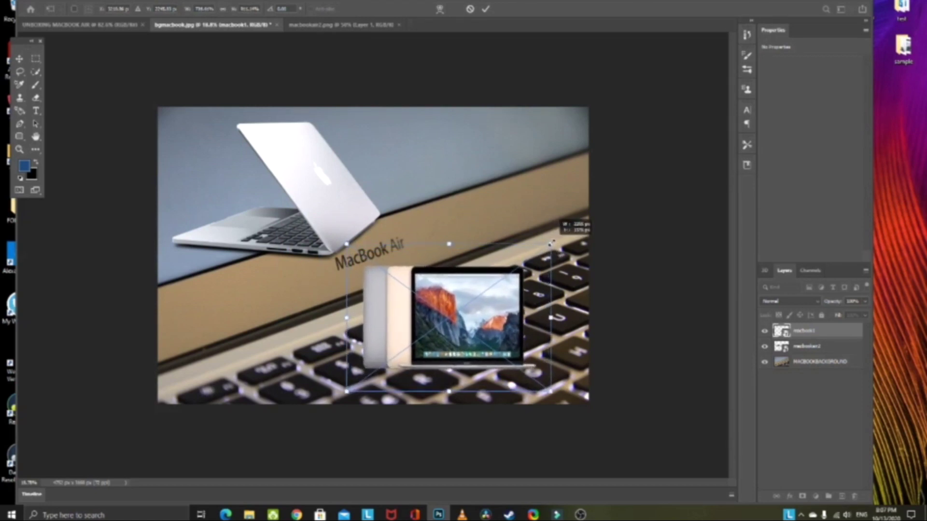
pyautogui.moveTo(469, 300); pyautogui.dragTo(505, 303)
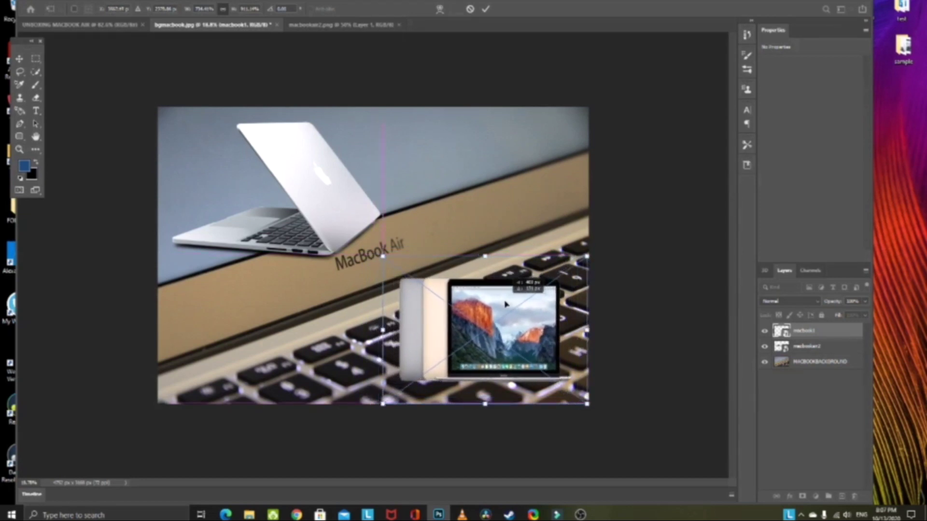
pyautogui.click(486, 9)
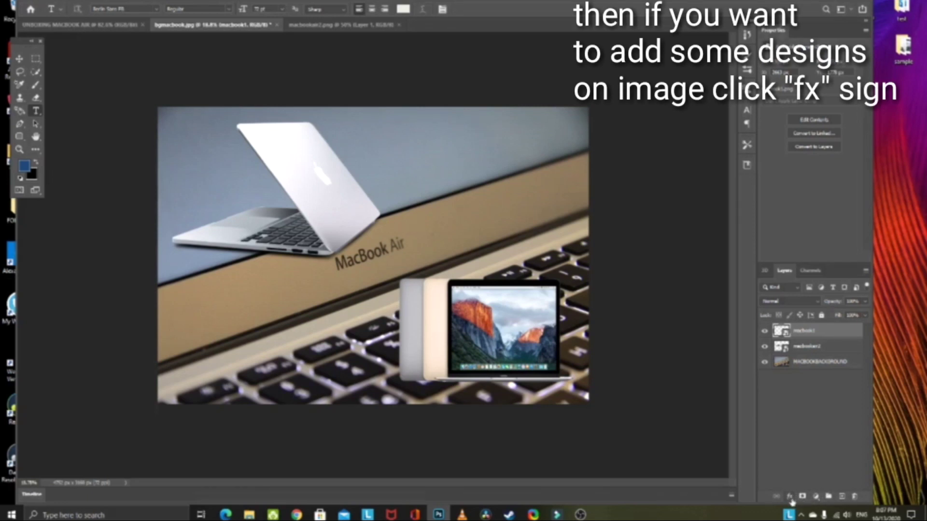
# Step: Open macbook1's Layer Style and enable a Stroke outline
pyautogui.click(789, 498)
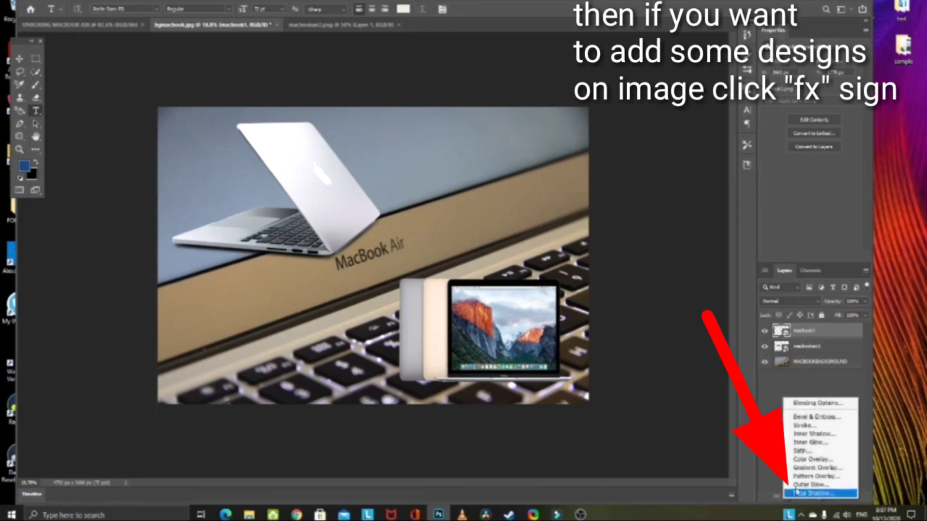
pyautogui.click(809, 406)
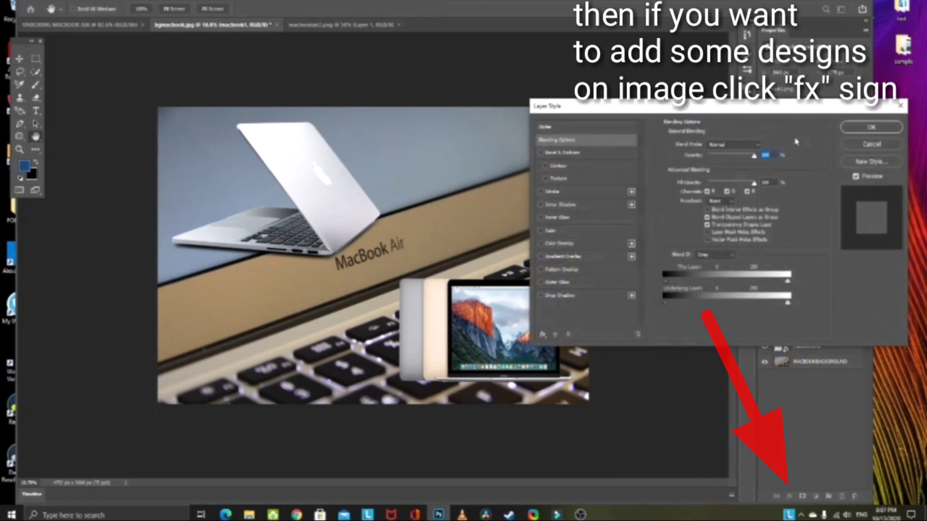
pyautogui.moveTo(791, 107); pyautogui.dragTo(768, 17)
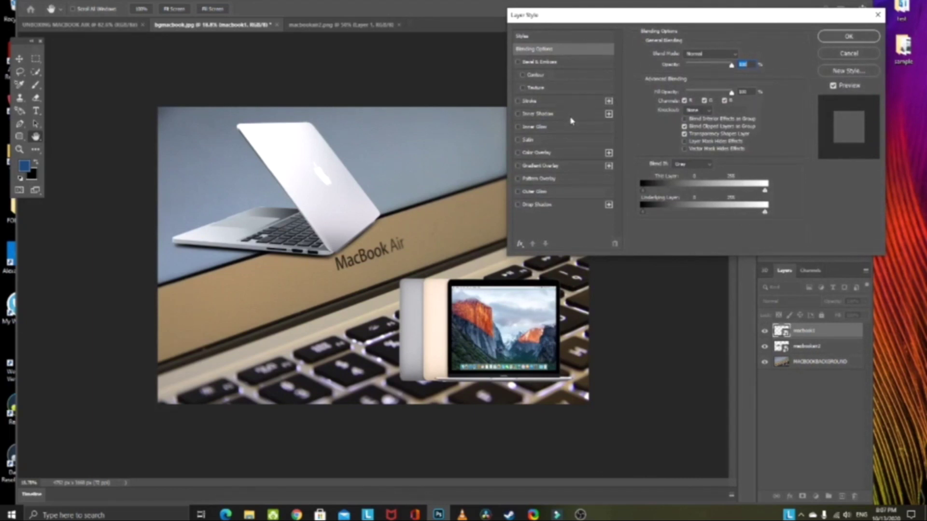
pyautogui.click(573, 101)
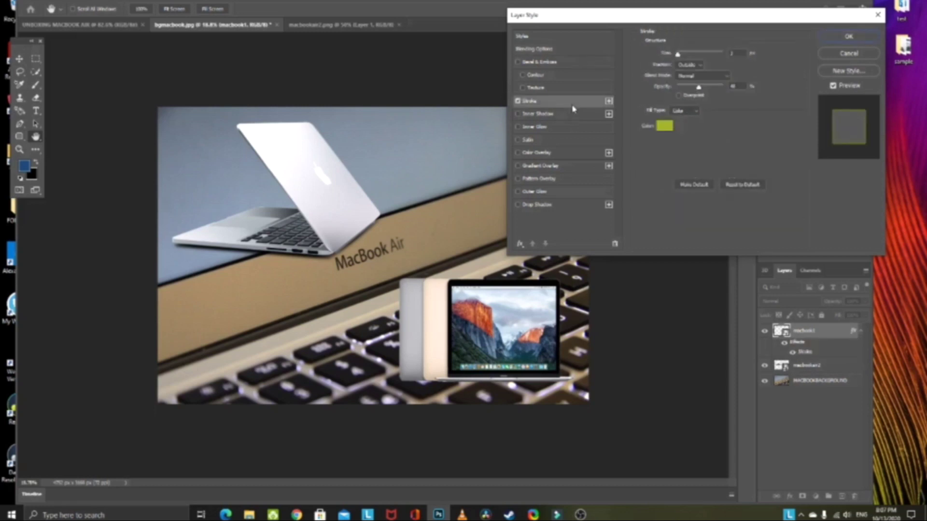
# Step: Set the stroke colour to dark navy and enable Inner Shadow
pyautogui.click(665, 127)
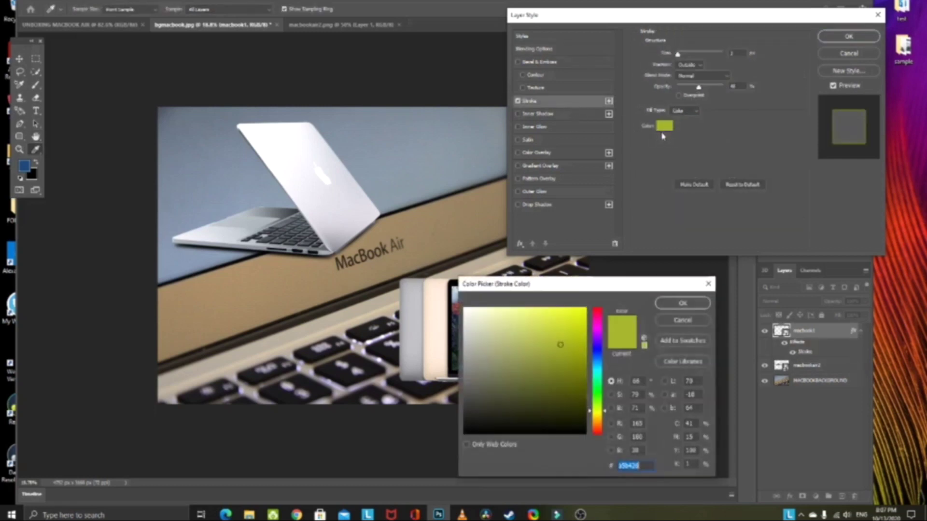
pyautogui.click(471, 405)
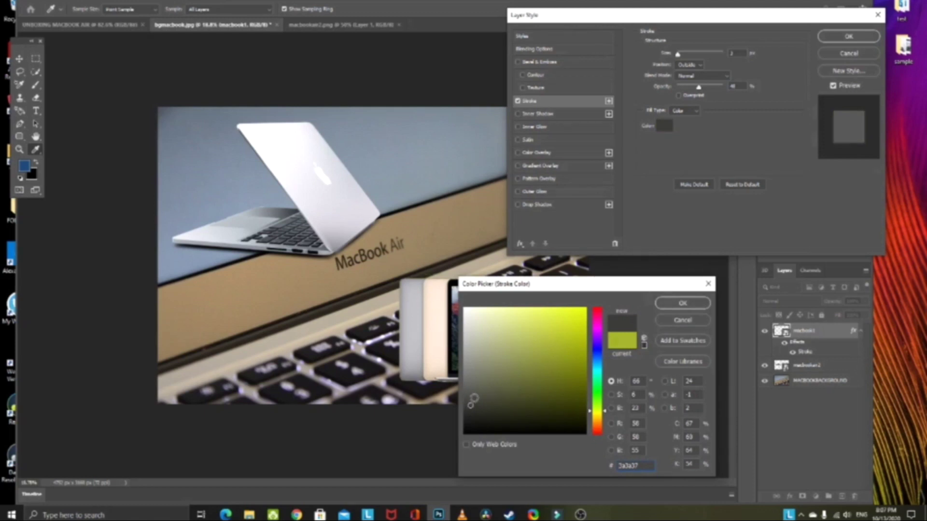
pyautogui.click(483, 413)
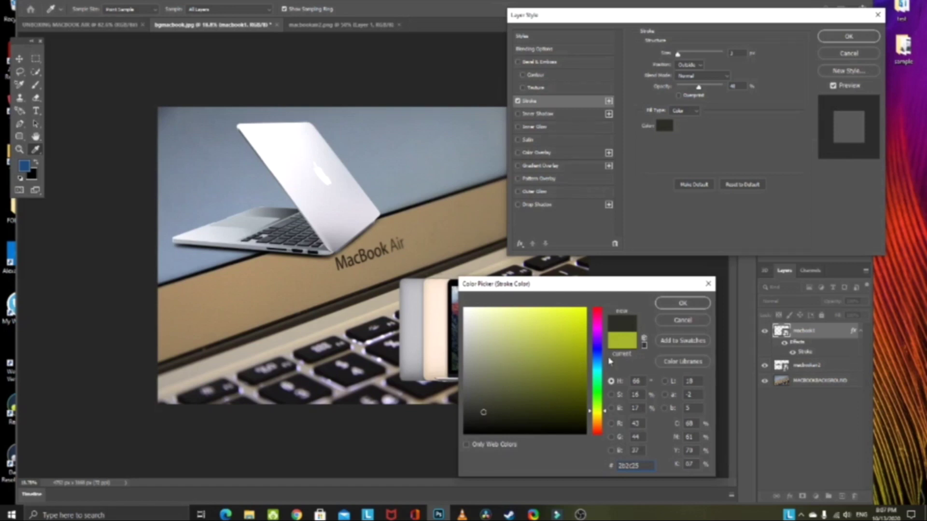
pyautogui.click(598, 355)
pyautogui.click(490, 353)
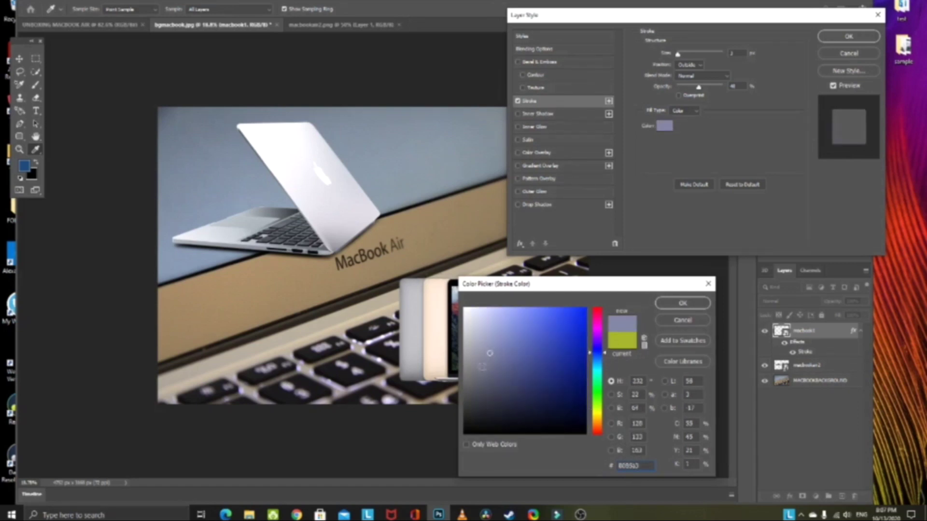
pyautogui.click(475, 385)
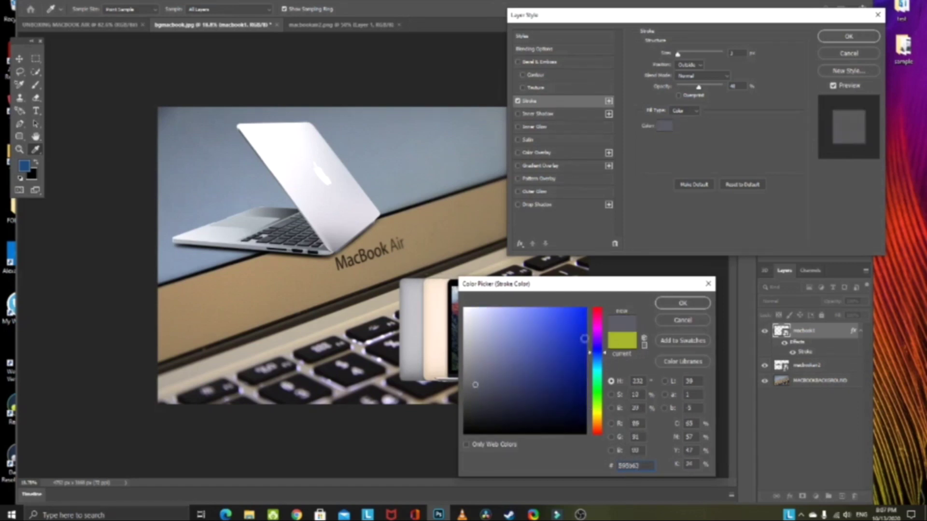
pyautogui.click(507, 397)
pyautogui.click(681, 304)
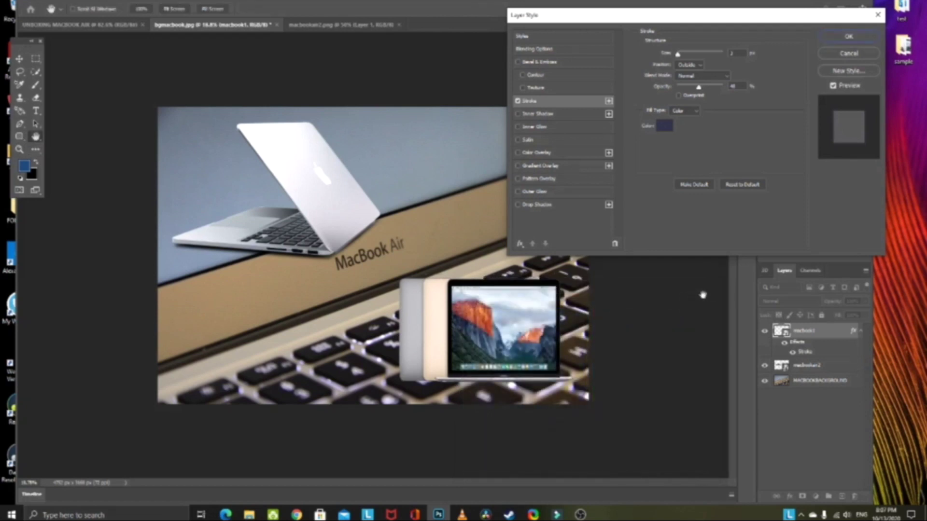
pyautogui.click(576, 114)
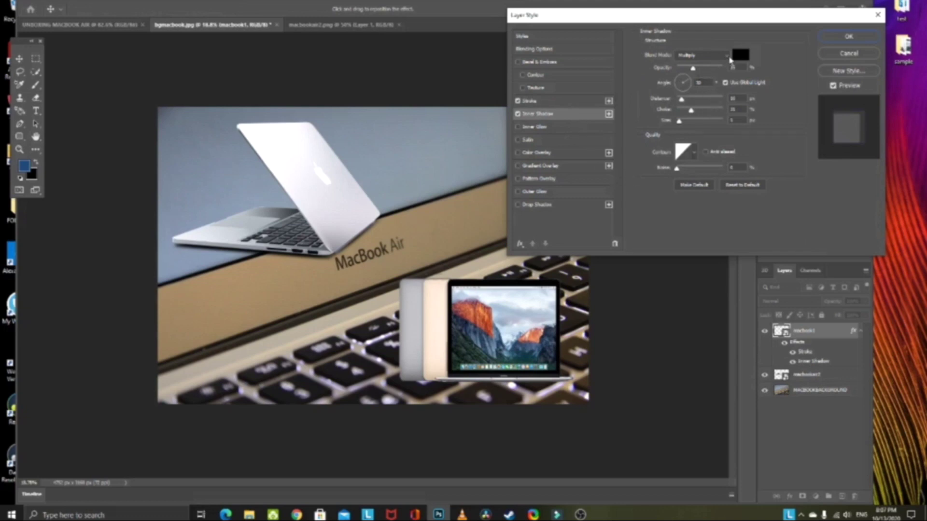
# Step: Change the inner shadow blend mode from Multiply to Normal, nudge Distance up, and apply the style
pyautogui.click(726, 55)
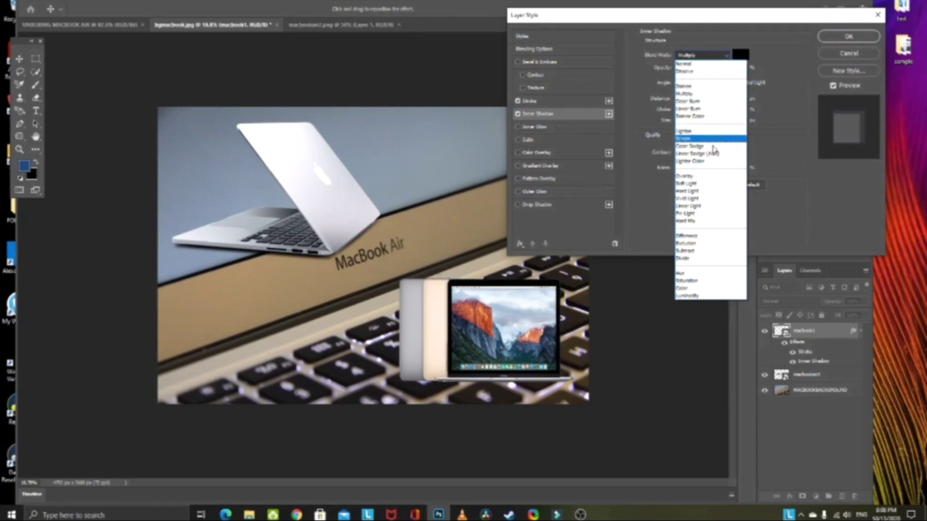
pyautogui.click(708, 93)
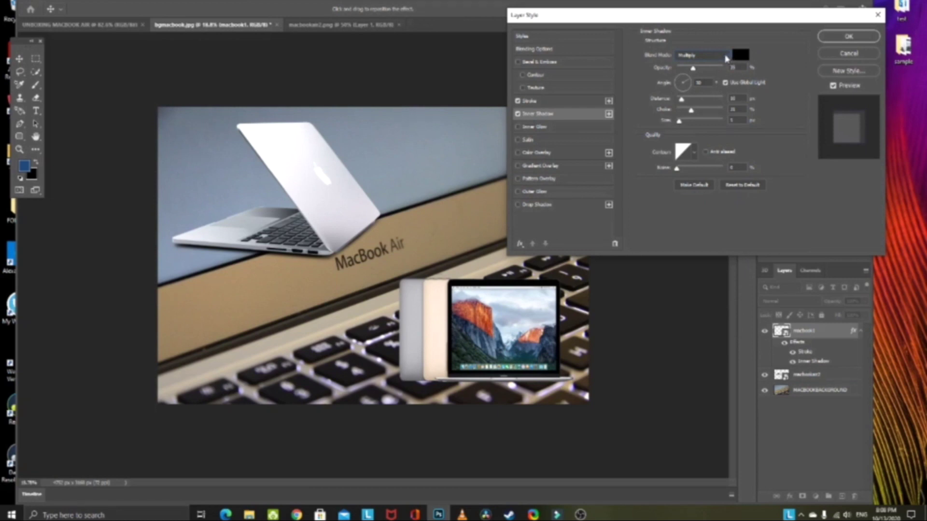
pyautogui.click(725, 58)
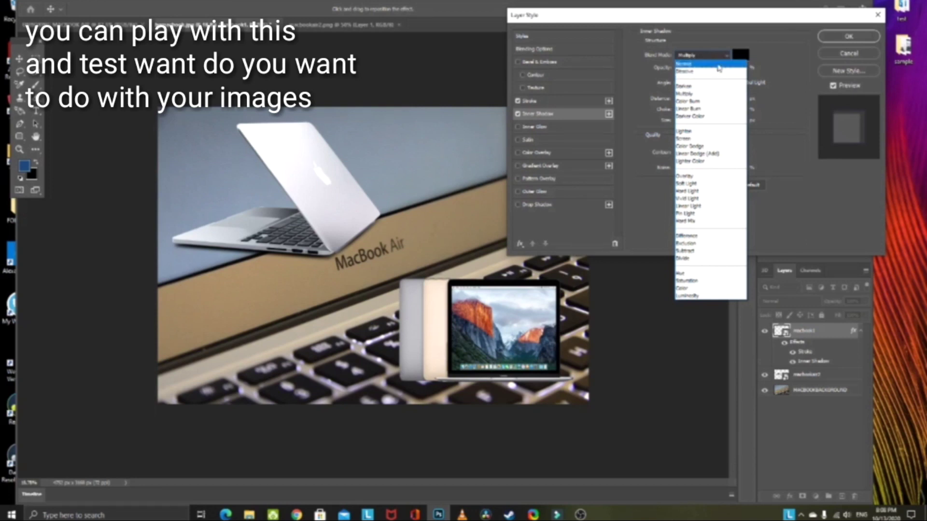
pyautogui.click(719, 64)
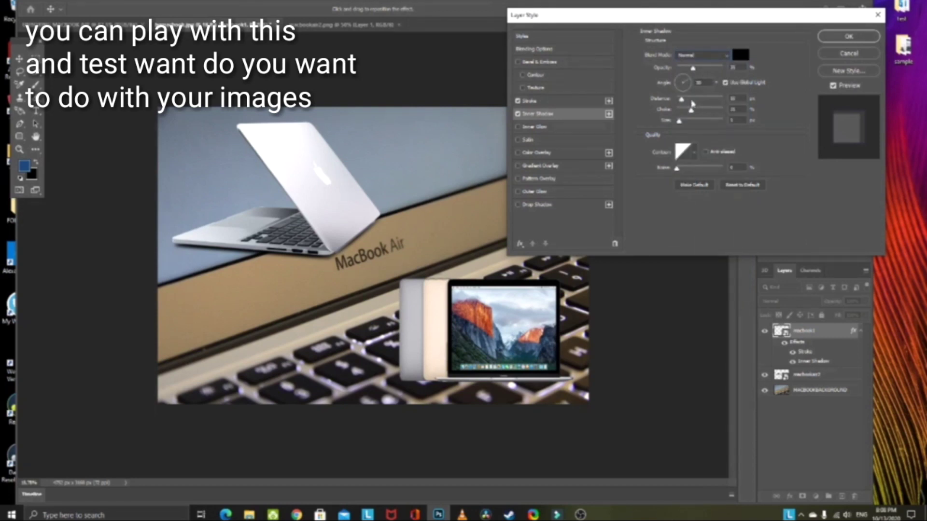
pyautogui.moveTo(685, 101); pyautogui.dragTo(686, 101)
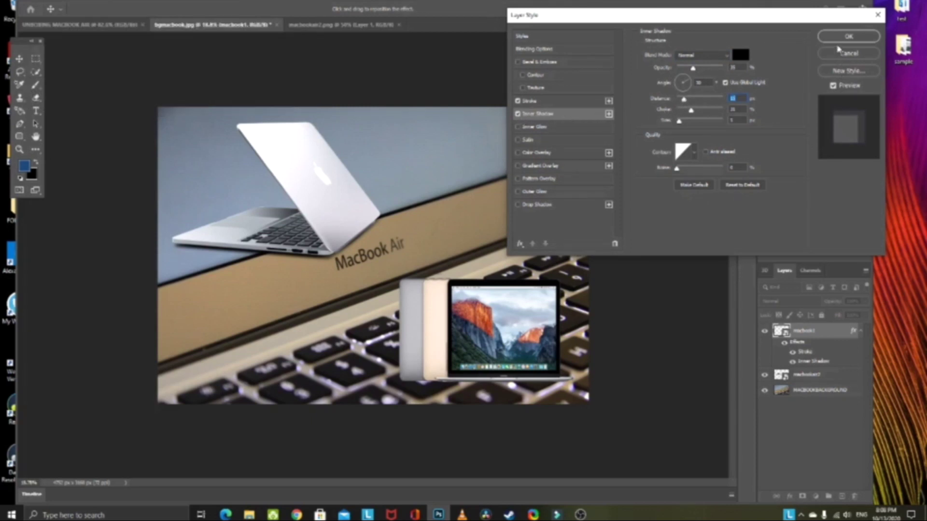
pyautogui.click(841, 35)
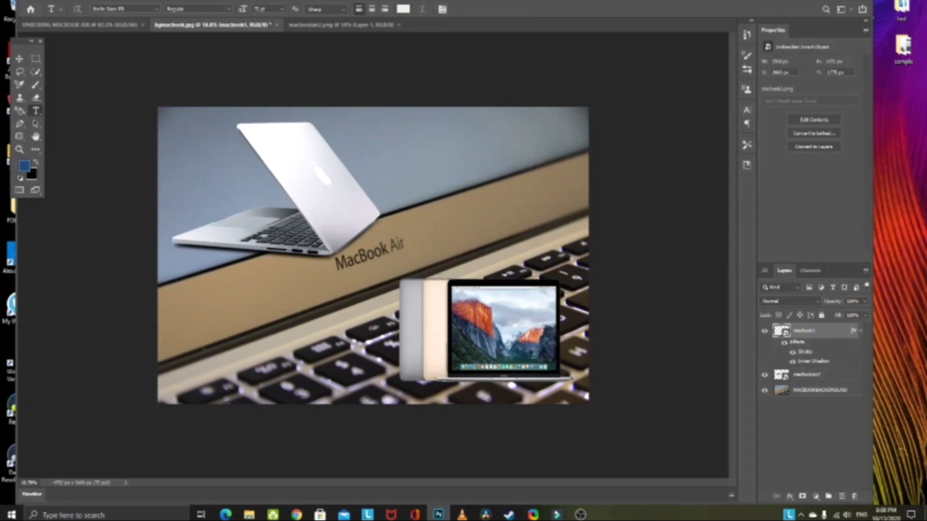
# Step: Scale the macbook1 laptop image up slightly and commit the transform
pyautogui.hotkey('ctrl', 't')
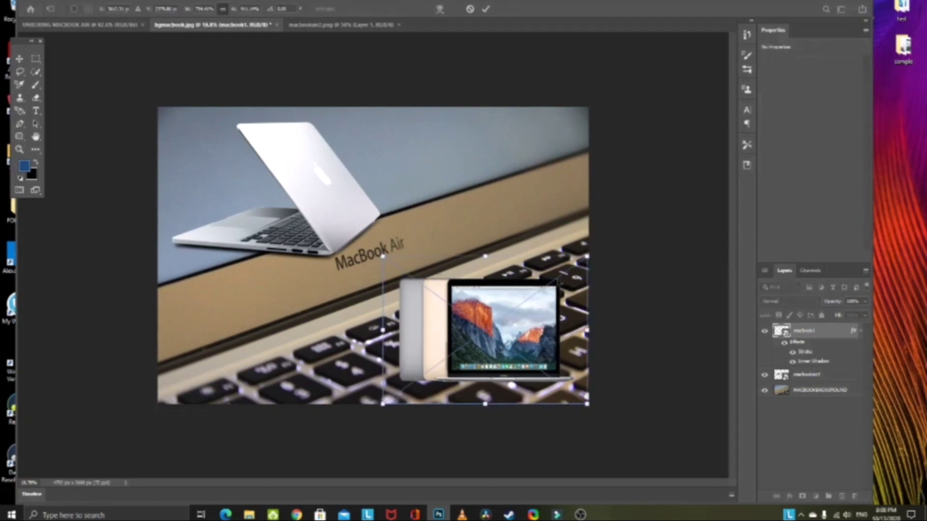
pyautogui.moveTo(587, 256); pyautogui.dragTo(589, 256)
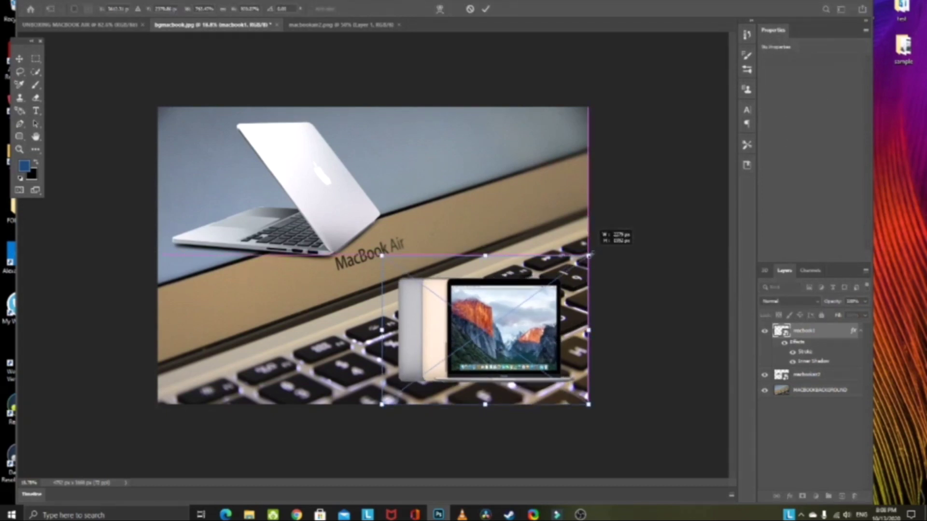
pyautogui.click(485, 8)
pyautogui.press('t')
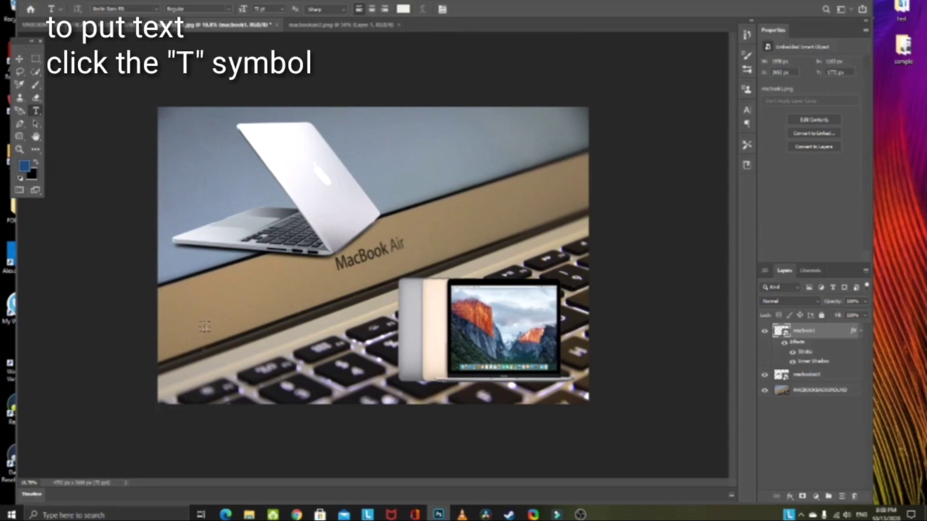
# Step: Add white 'MACBOOK AIR' text, enlarge it, and move it right onto the tan band
pyautogui.click(198, 316)
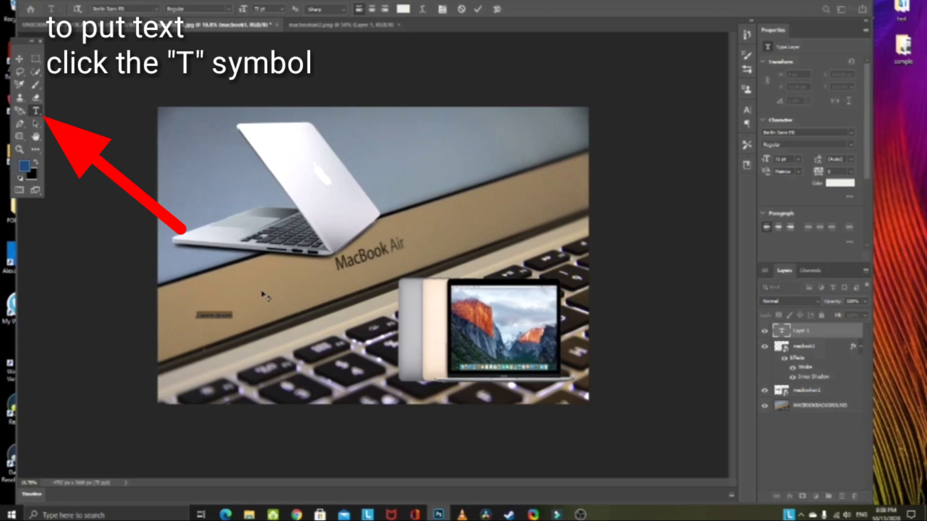
pyautogui.write('Ma')
pyautogui.click(477, 10)
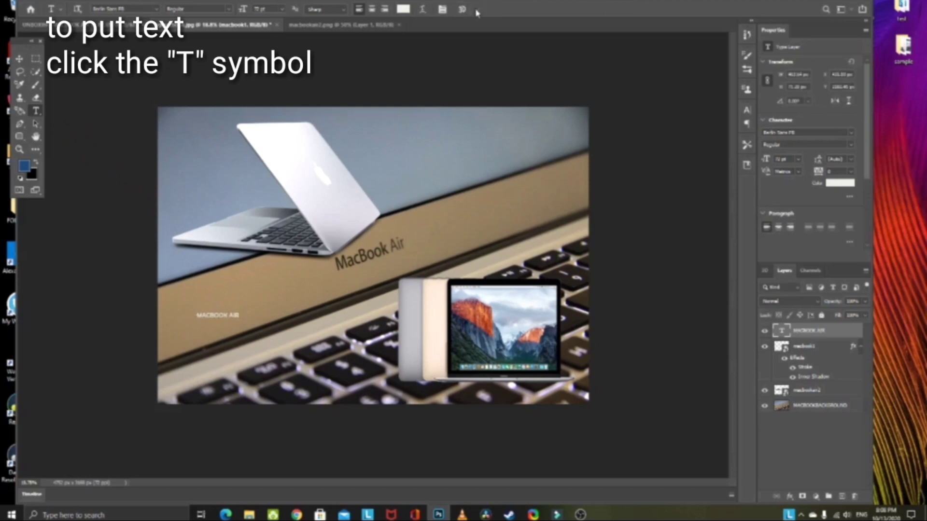
pyautogui.hotkey('ctrl', 't')
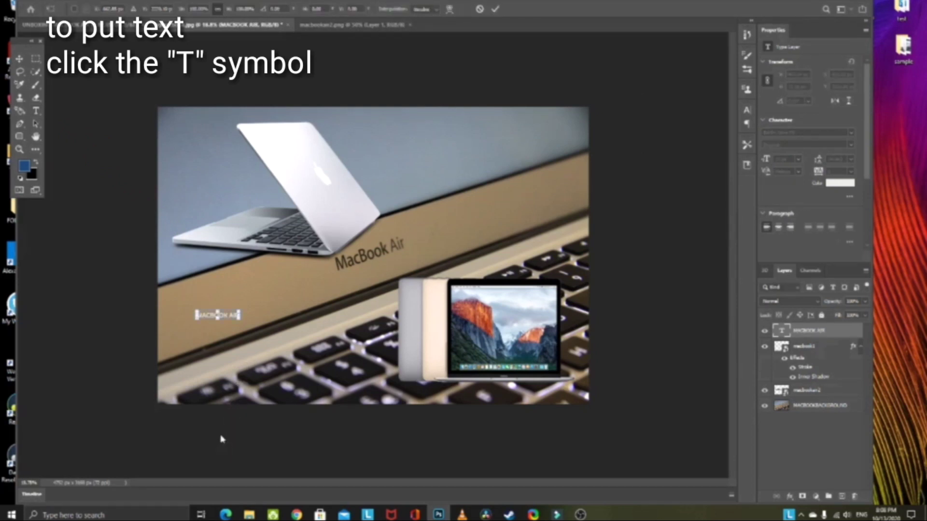
pyautogui.moveTo(239, 309); pyautogui.dragTo(286, 295)
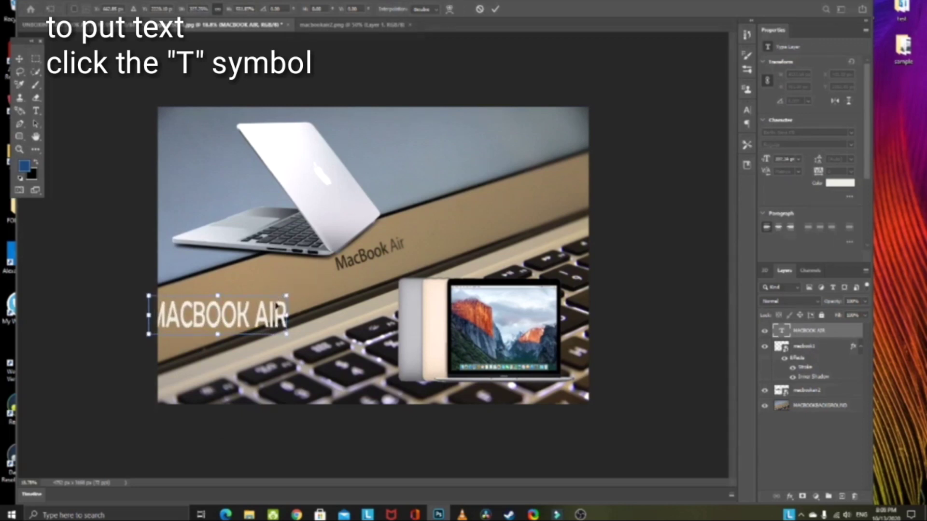
pyautogui.moveTo(270, 314)
pyautogui.mouseDown()
pyautogui.moveTo(316, 308)
pyautogui.moveTo(343, 287)
pyautogui.mouseUp()
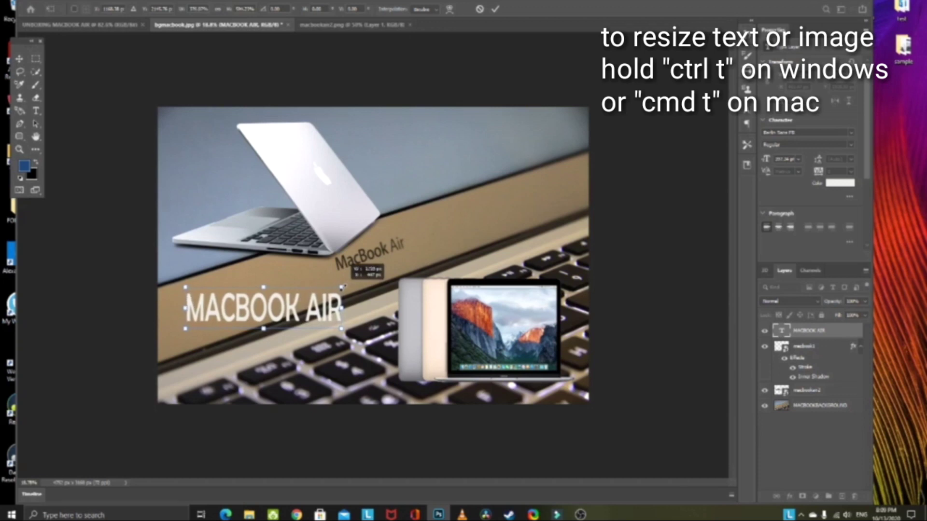
pyautogui.click(496, 9)
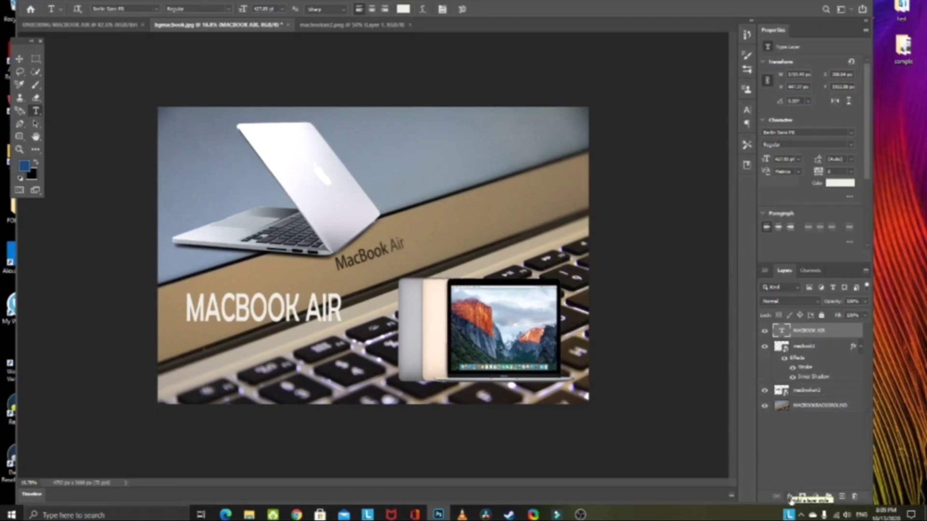
# Step: Give the MACBOOK AIR text a dark grey-blue Stroke outline with adjusted size
pyautogui.click(790, 499)
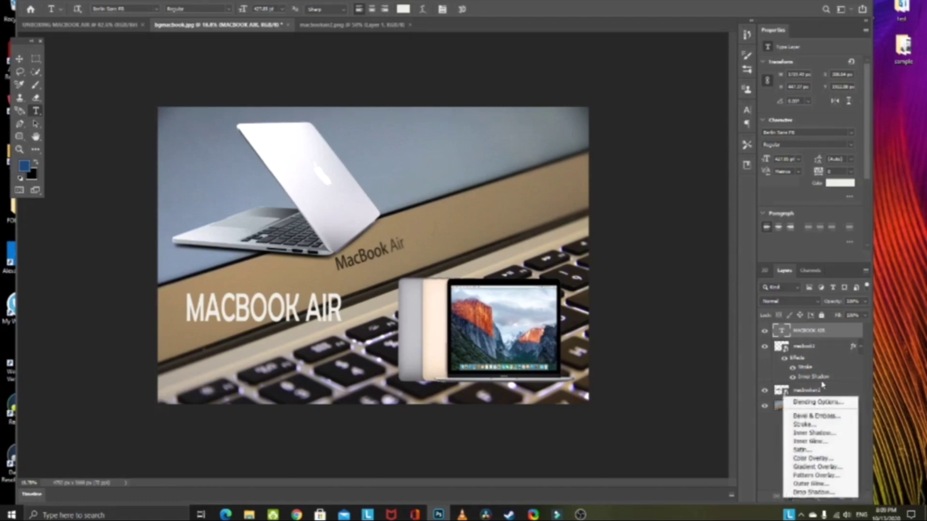
pyautogui.click(822, 403)
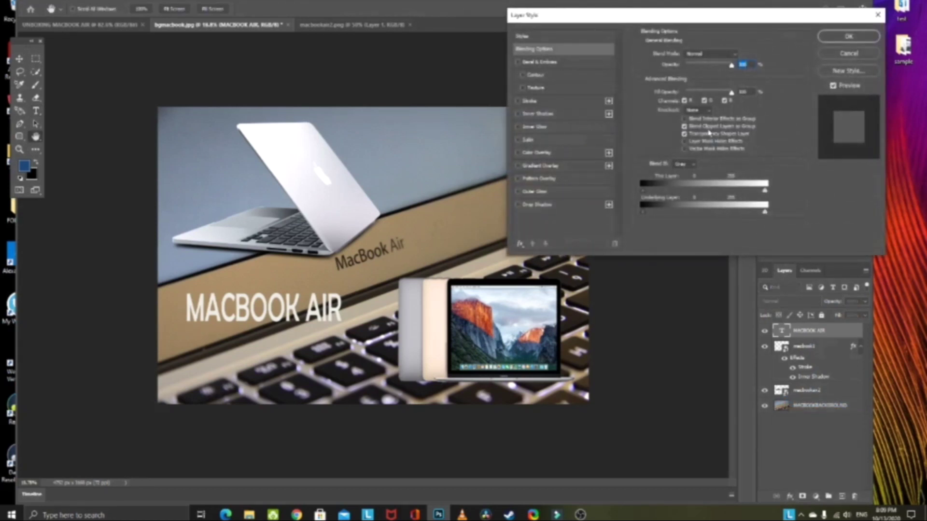
pyautogui.click(579, 103)
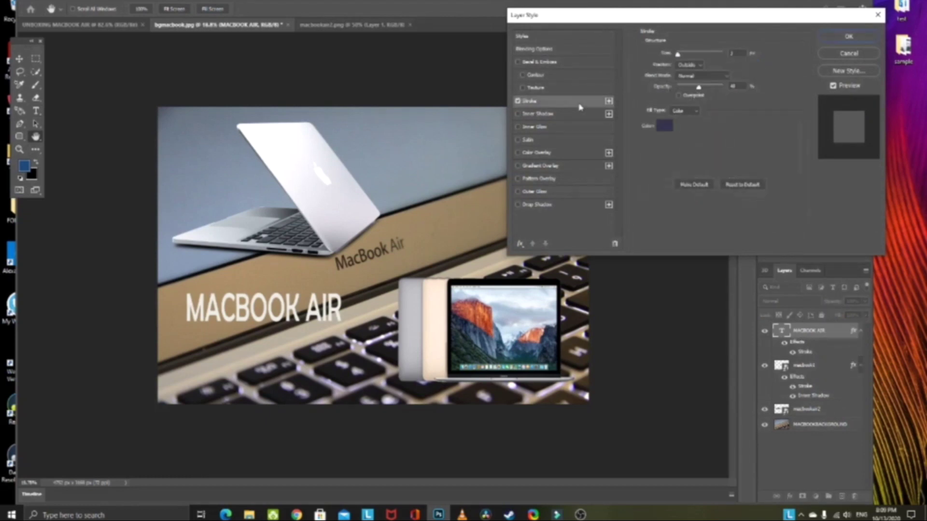
pyautogui.click(681, 54)
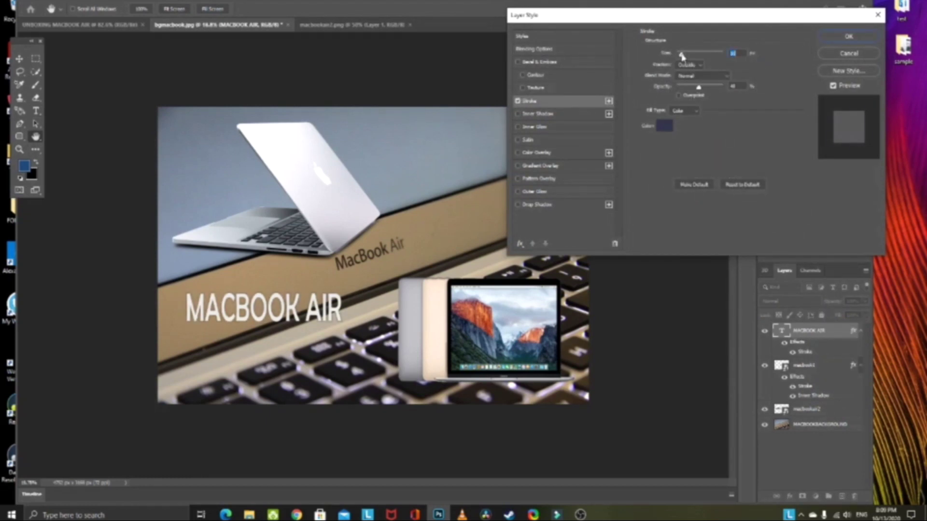
pyautogui.click(664, 127)
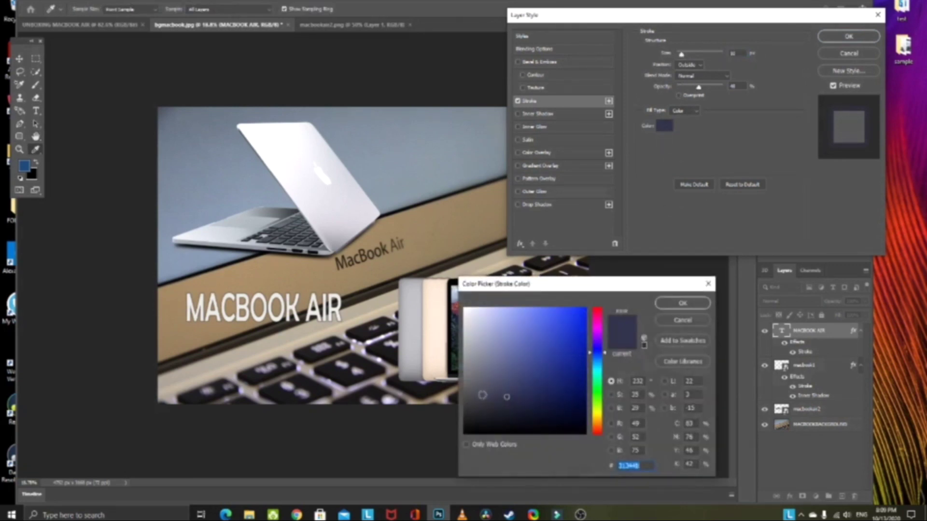
pyautogui.click(472, 394)
pyautogui.moveTo(472, 394)
pyautogui.mouseDown()
pyautogui.moveTo(479, 387)
pyautogui.moveTo(487, 397)
pyautogui.mouseUp()
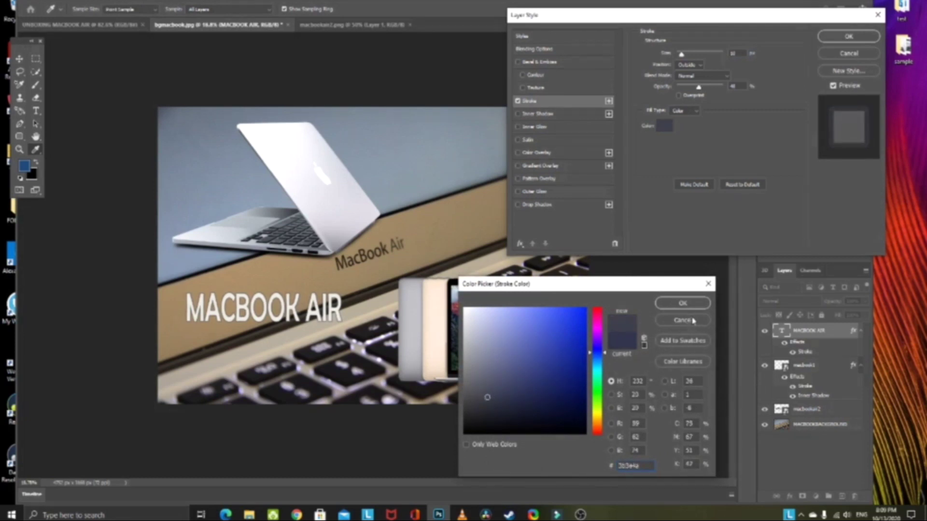
pyautogui.click(685, 304)
# Step: Add an inner shadow with slightly adjusted distance and apply the text's layer style
pyautogui.click(561, 114)
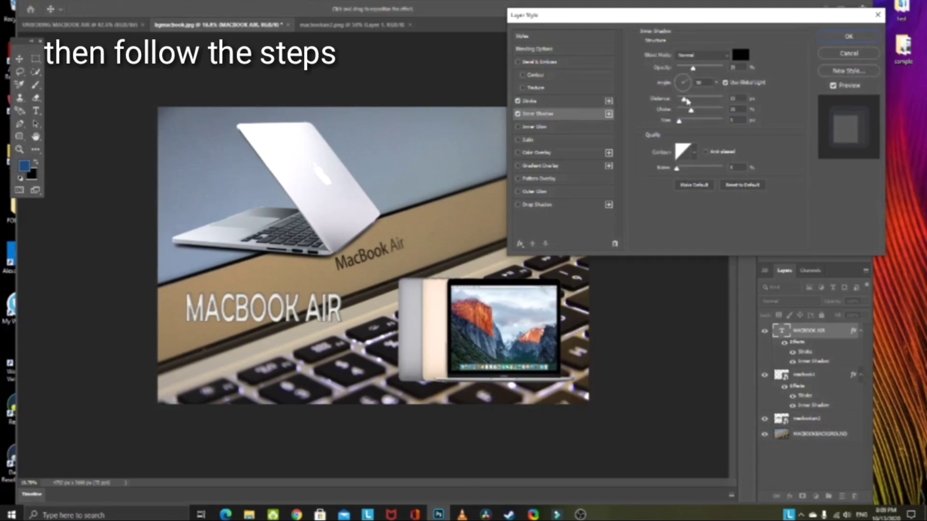
pyautogui.moveTo(687, 101); pyautogui.dragTo(687, 100)
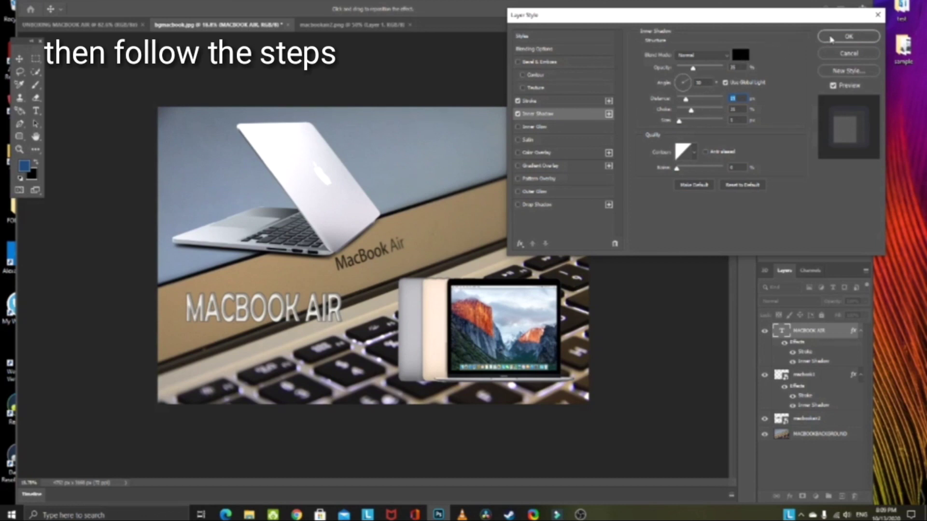
pyautogui.click(831, 38)
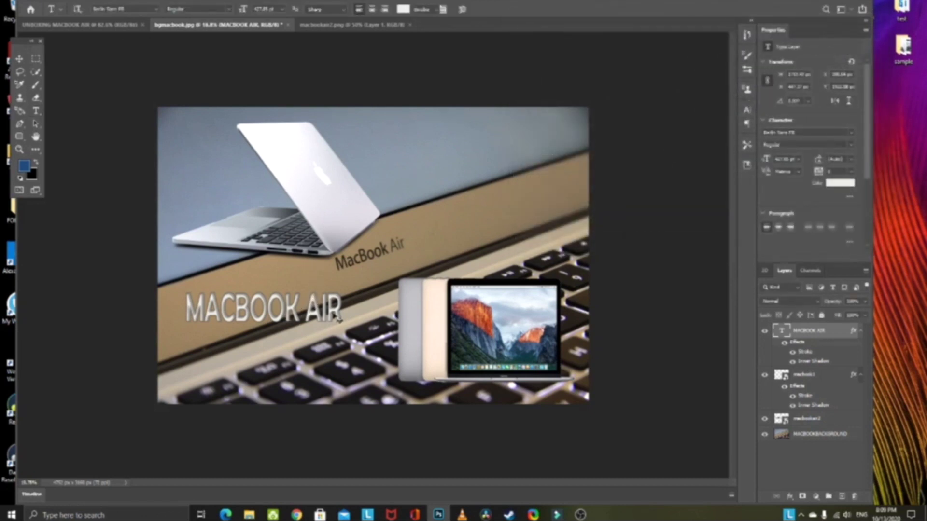
# Step: Widen the MACBOOK AIR text and nudge it right toward the front laptop
pyautogui.hotkey('ctrl', 't')
pyautogui.moveTo(343, 287); pyautogui.dragTo(372, 285)
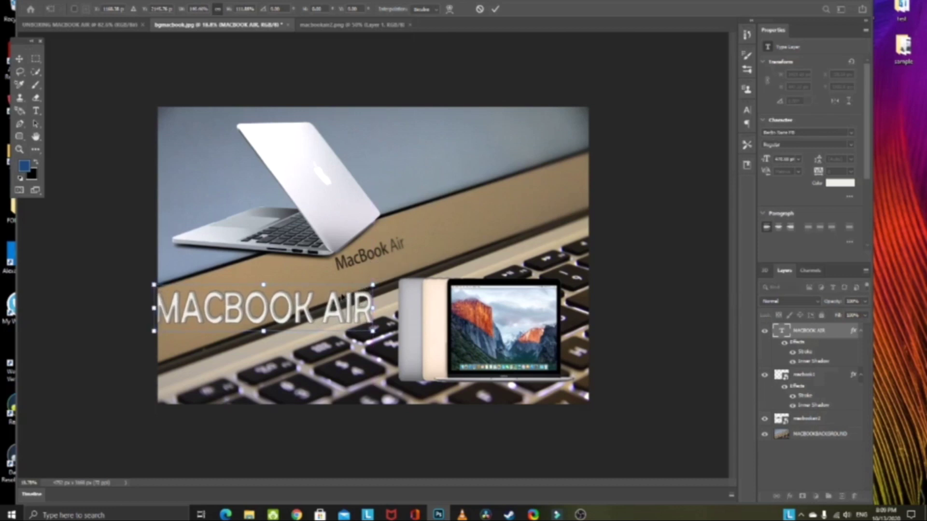
pyautogui.moveTo(373, 285)
pyautogui.mouseDown()
pyautogui.moveTo(383, 281)
pyautogui.moveTo(382, 290)
pyautogui.mouseUp()
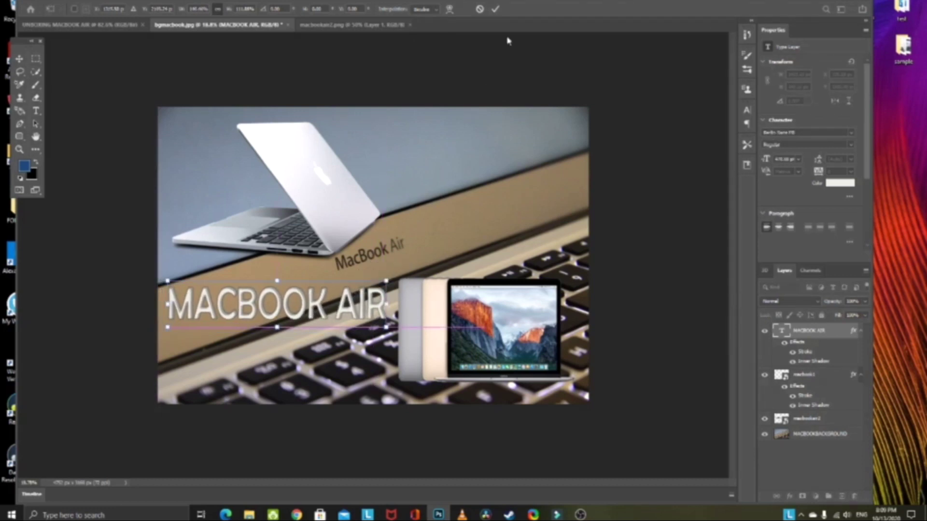
pyautogui.click(495, 10)
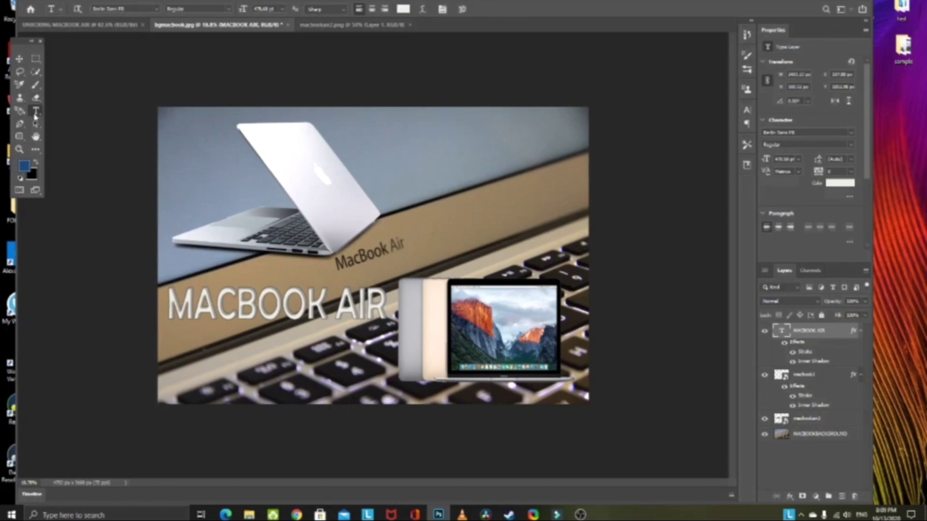
# Step: Add 'unboxing' text below MACBOOK AIR, enlarge it, and position it beside the gold laptop
pyautogui.click(216, 355)
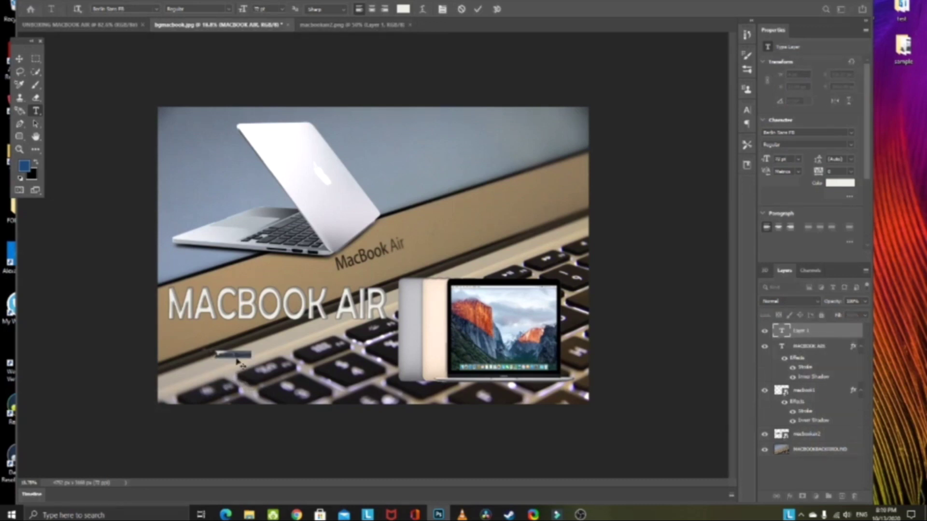
pyautogui.write('Mac')
pyautogui.click(478, 9)
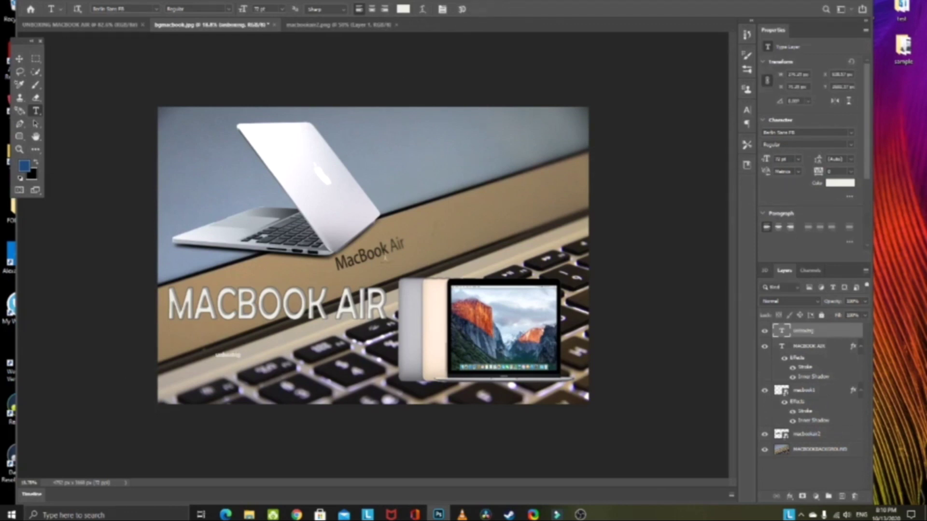
pyautogui.hotkey('ctrl', 't')
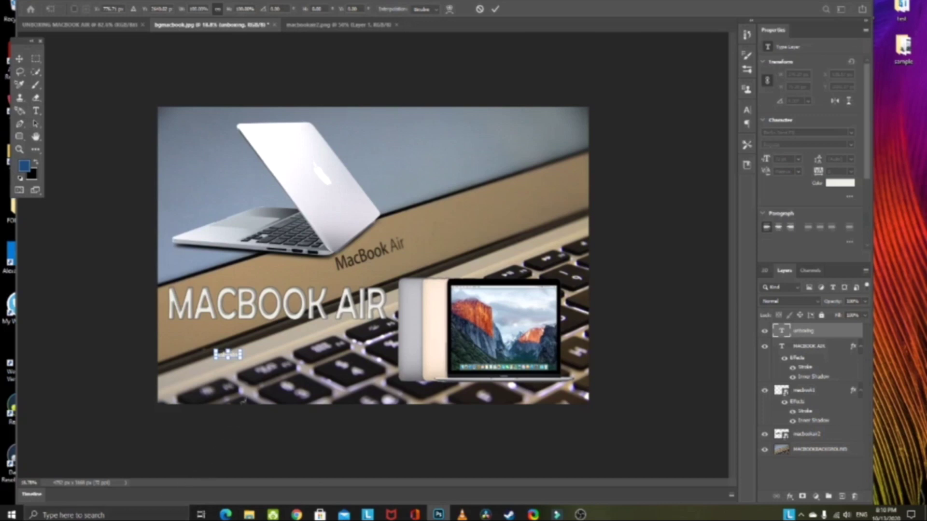
pyautogui.moveTo(246, 346); pyautogui.dragTo(286, 337)
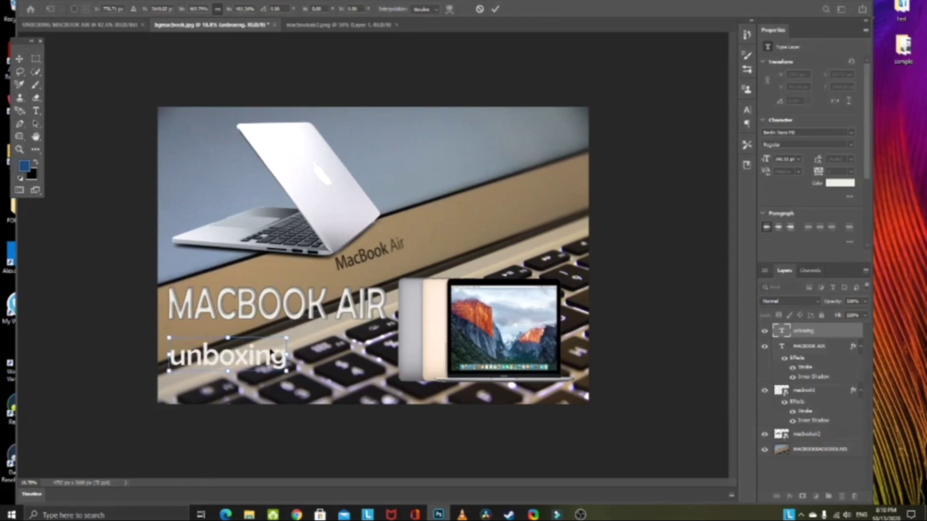
pyautogui.moveTo(280, 346)
pyautogui.mouseDown()
pyautogui.moveTo(358, 342)
pyautogui.moveTo(395, 319)
pyautogui.mouseUp()
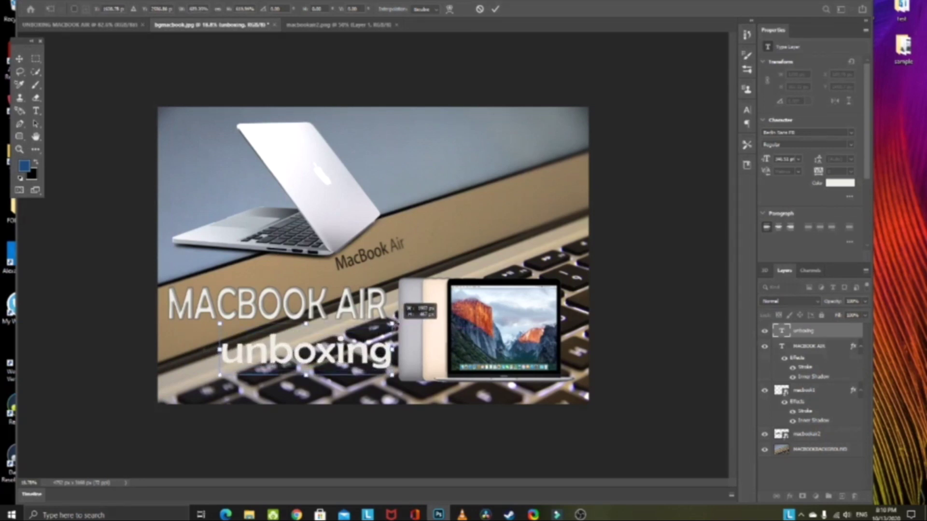
pyautogui.moveTo(374, 353); pyautogui.dragTo(368, 354)
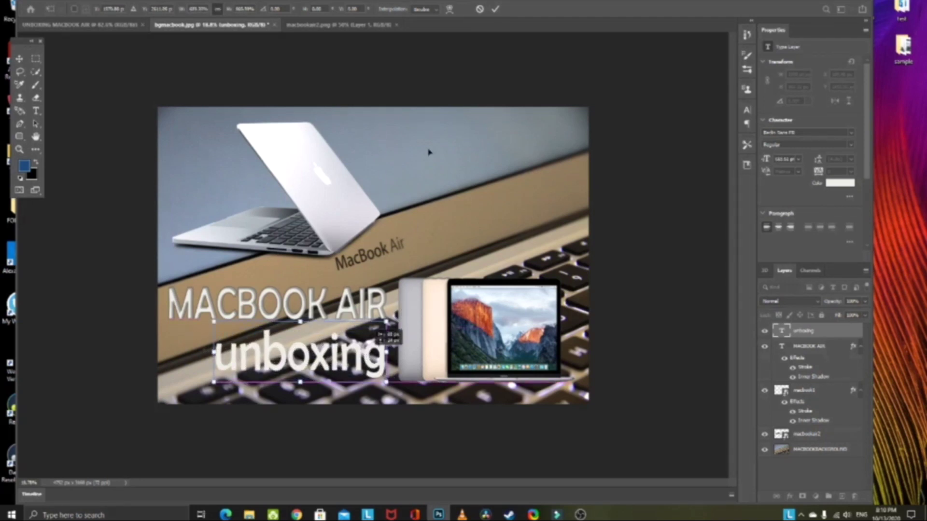
pyautogui.click(495, 8)
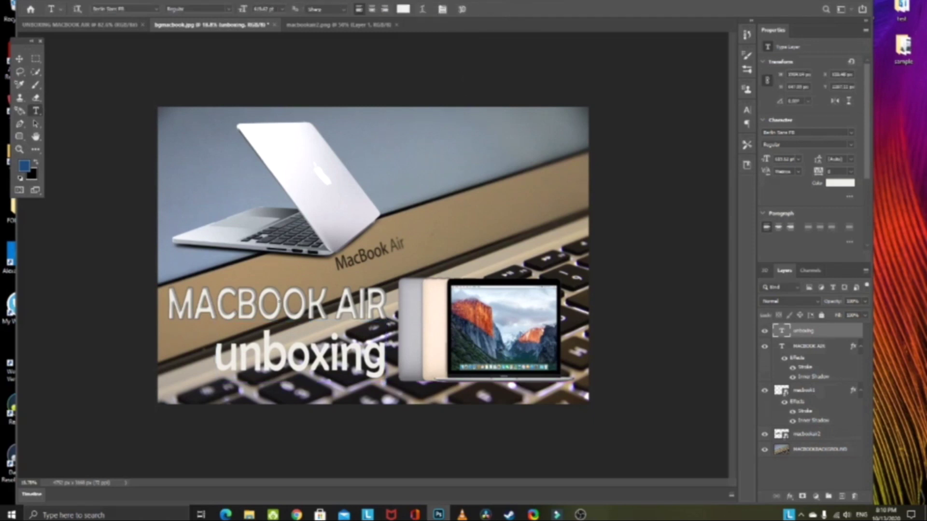
# Step: Set 'unboxing' in the Amertha script font and colour it bright yellow
pyautogui.click(154, 9)
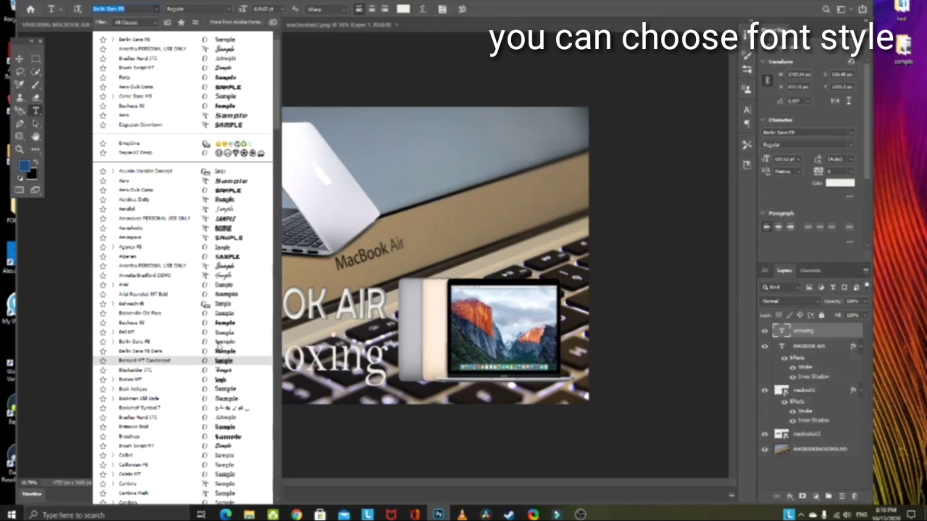
pyautogui.click(229, 267)
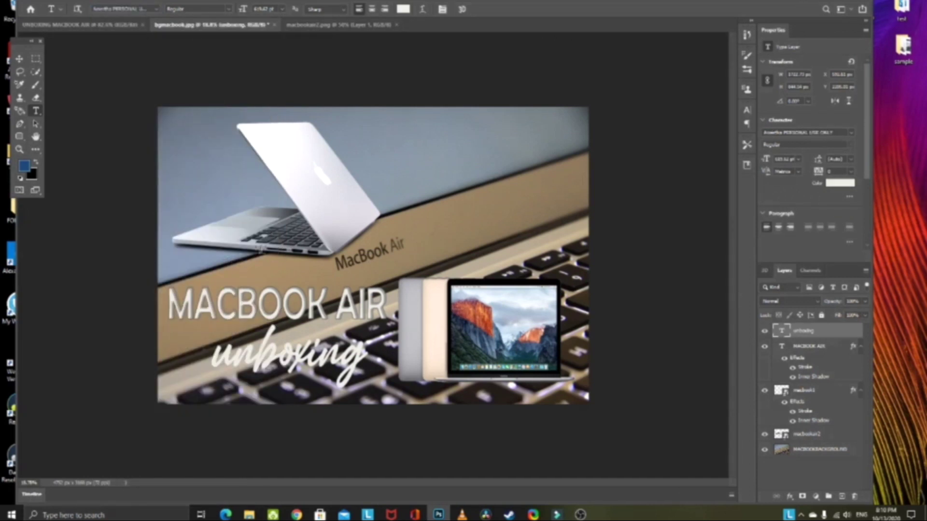
pyautogui.click(403, 9)
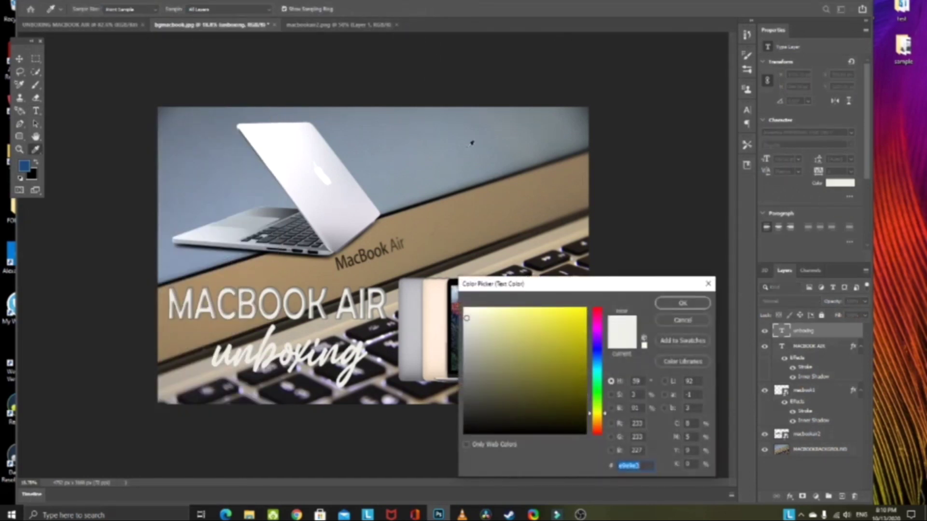
pyautogui.click(579, 363)
pyautogui.click(551, 329)
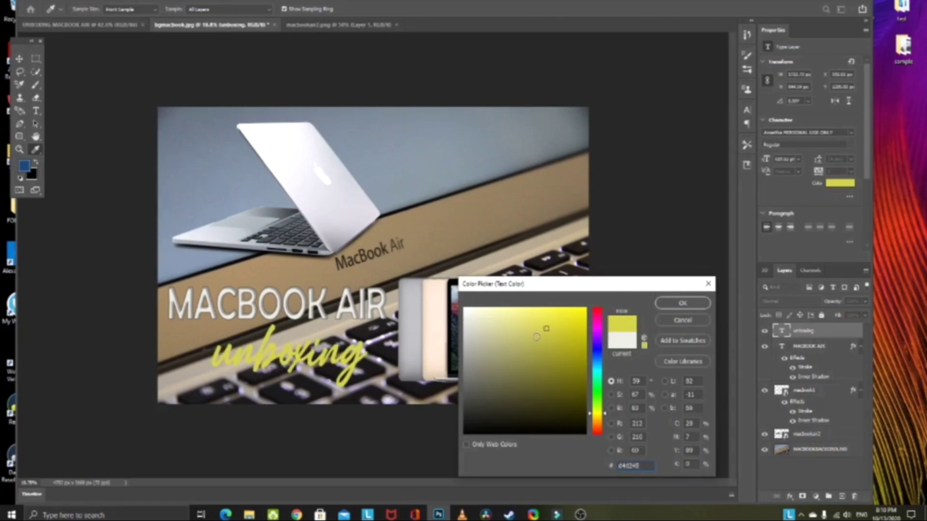
pyautogui.click(535, 336)
pyautogui.click(546, 356)
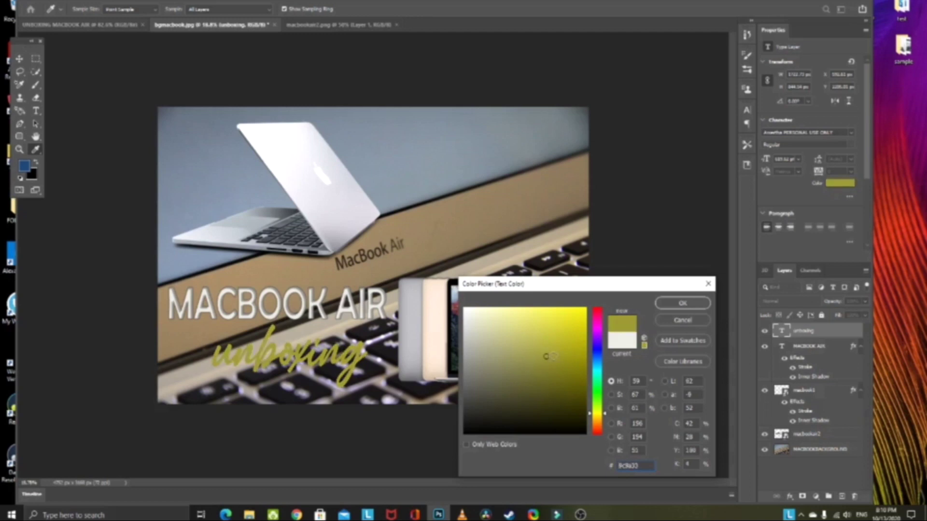
pyautogui.click(551, 333)
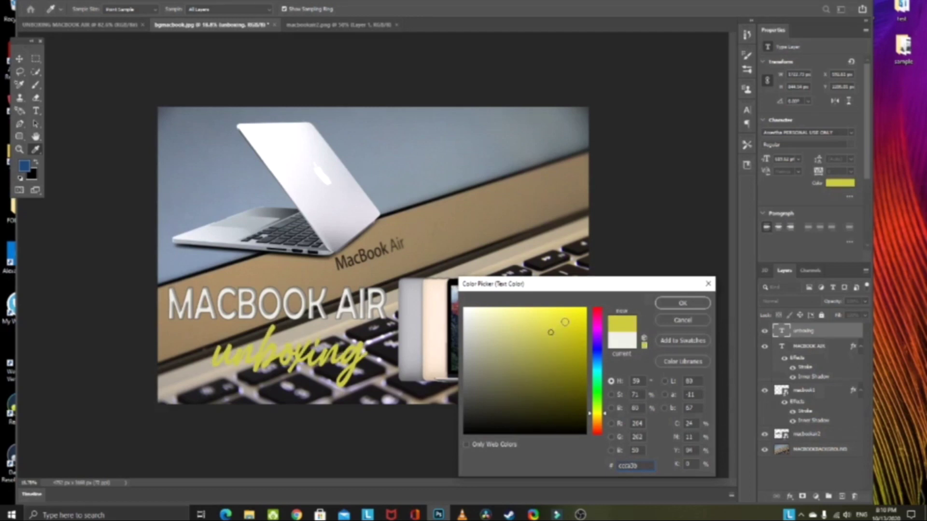
pyautogui.click(566, 320)
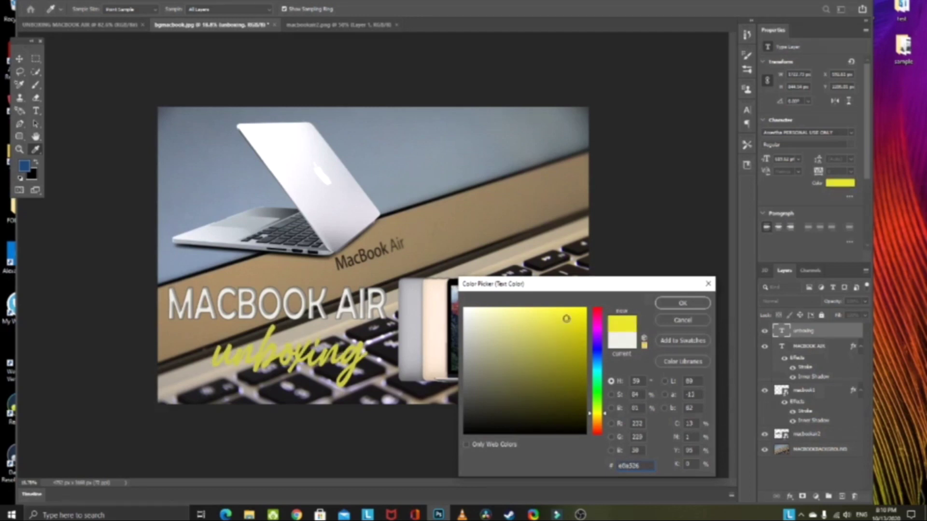
pyautogui.click(681, 303)
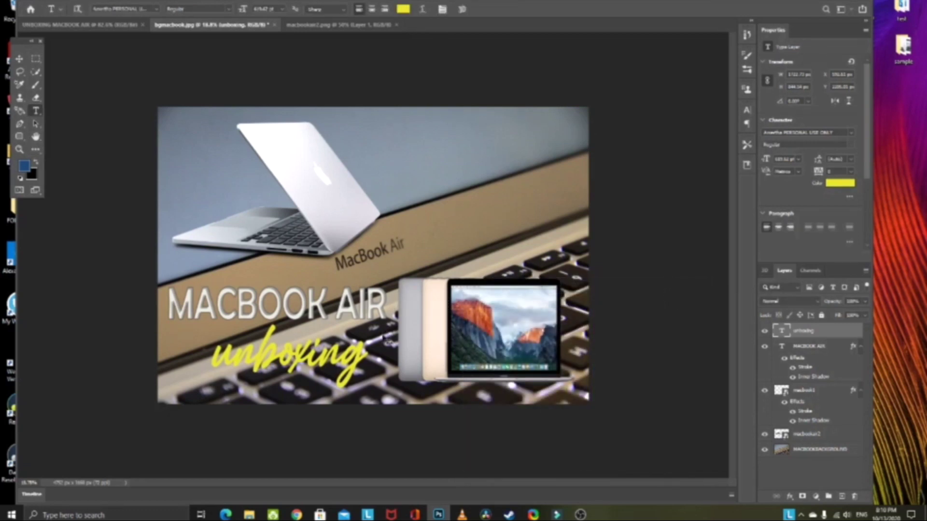
# Step: Stretch the unboxing text wider and commit the transform
pyautogui.hotkey('ctrl', 't')
pyautogui.moveTo(368, 353); pyautogui.dragTo(382, 353)
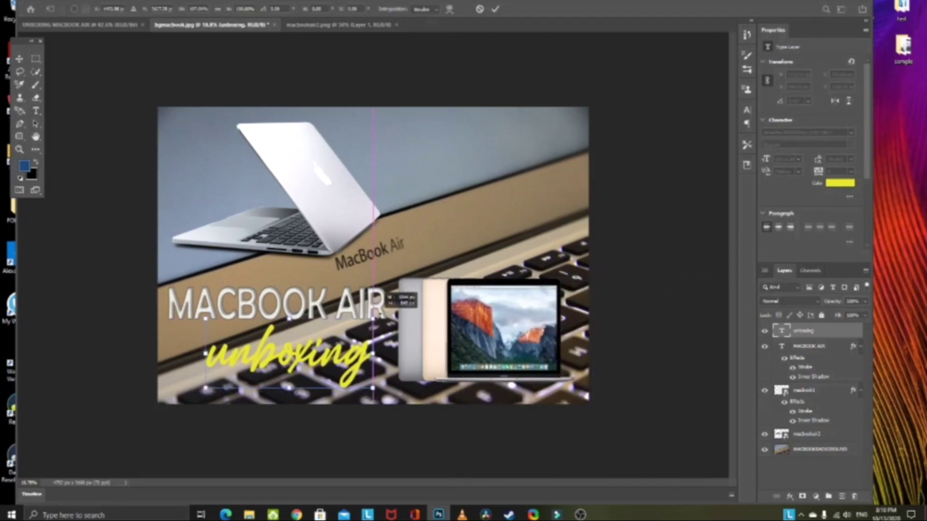
pyautogui.click(496, 9)
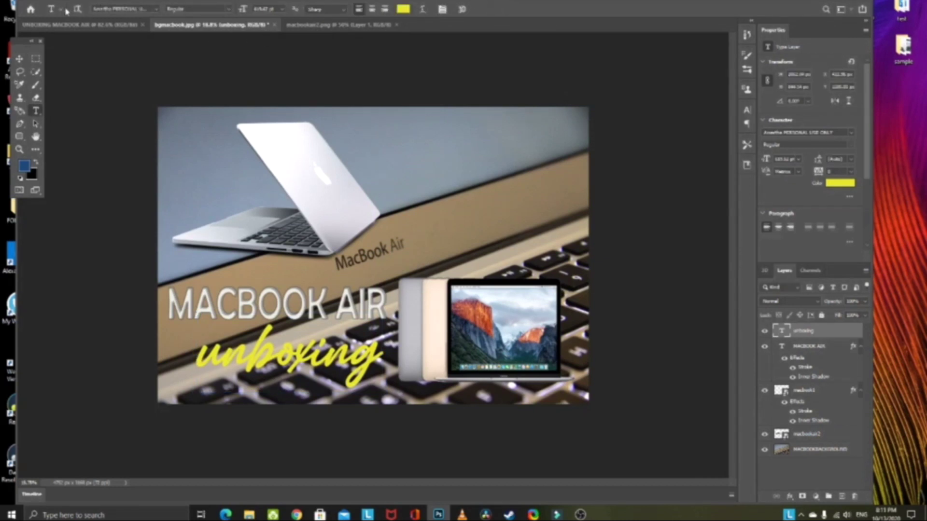
# Step: Save the document as 'bgmacbook thumbnail.psd' in Desktop\sample
pyautogui.click(42, 2)
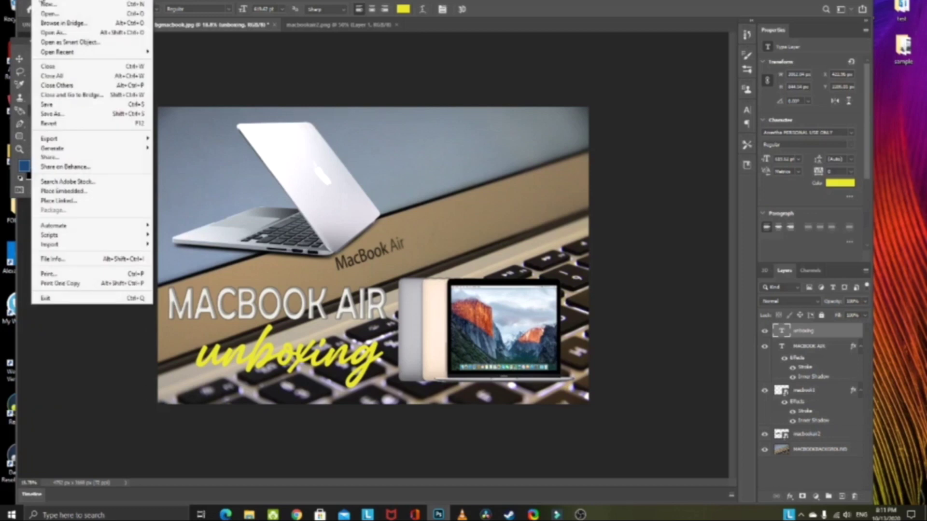
pyautogui.click(53, 114)
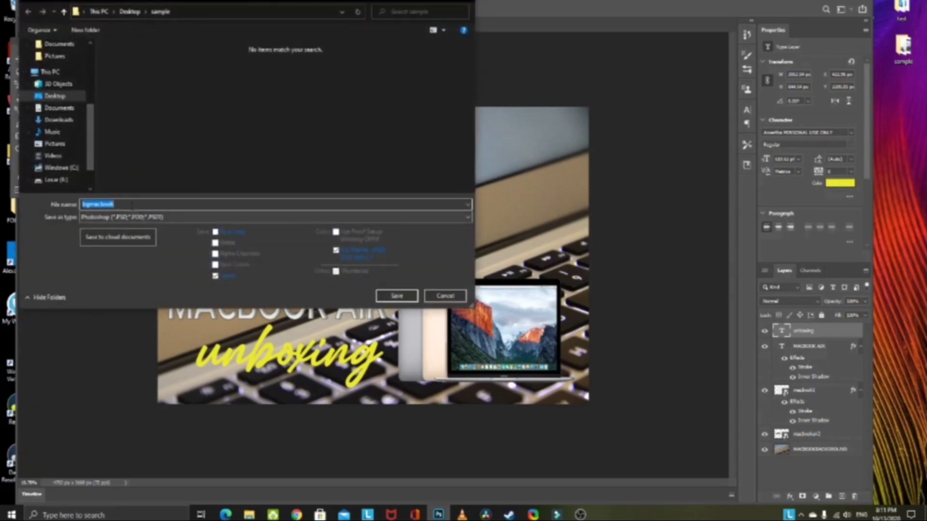
pyautogui.click(130, 206)
pyautogui.write('thumbnail')
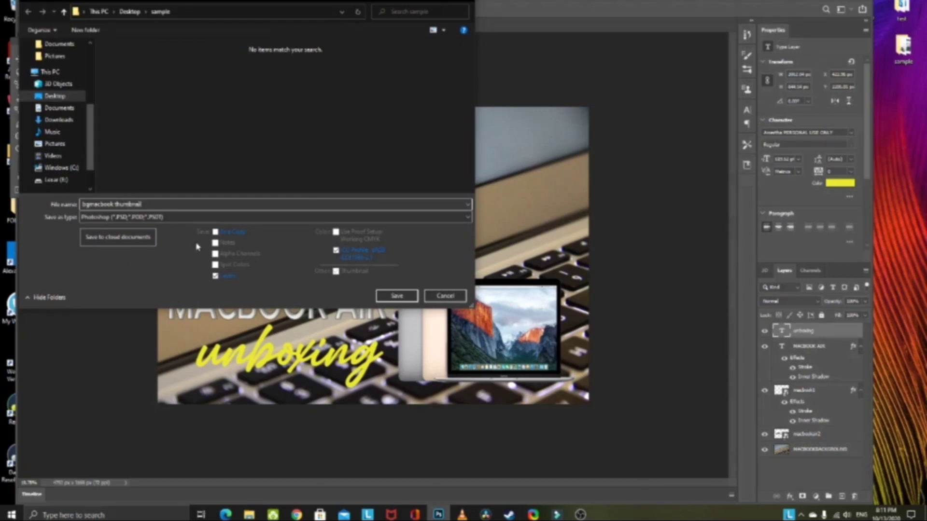
pyautogui.click(398, 297)
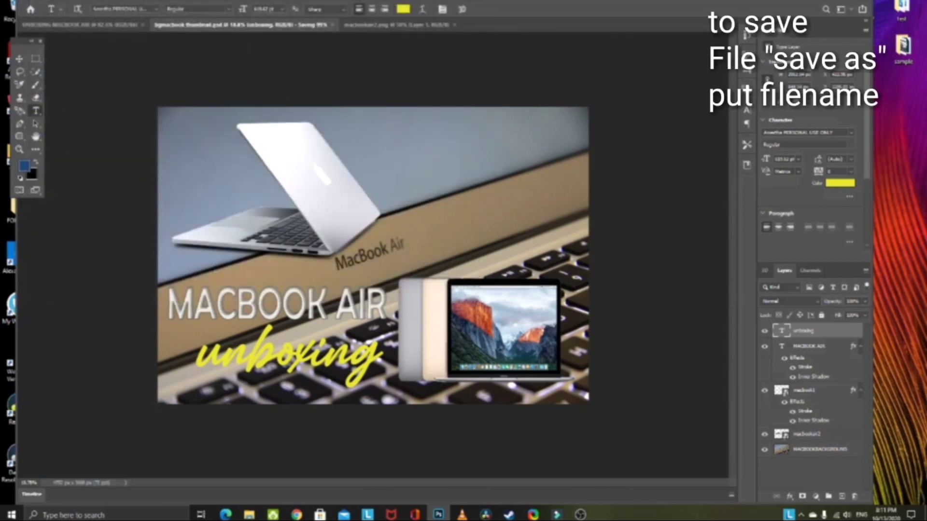
# Step: Save a copy of the thumbnail as a JPEG named bgmacbook thumbnail
pyautogui.click(39, 1)
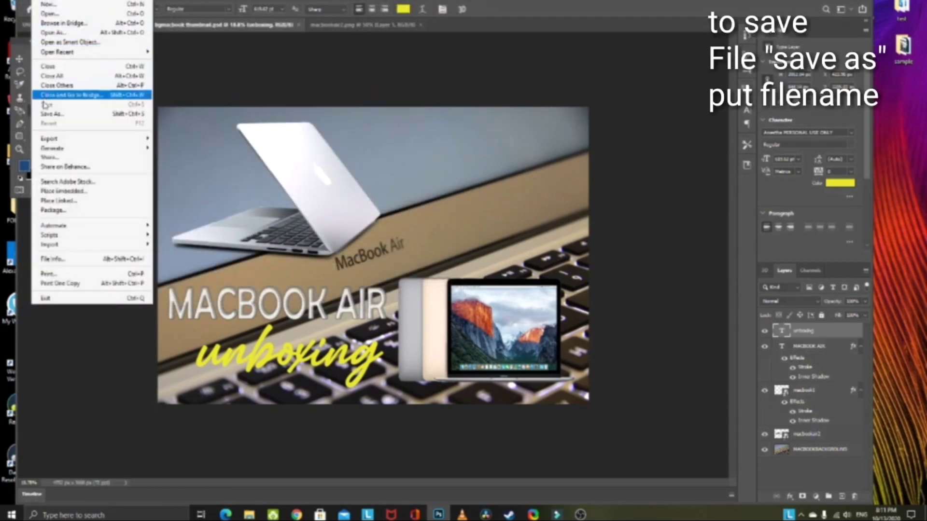
pyautogui.click(51, 114)
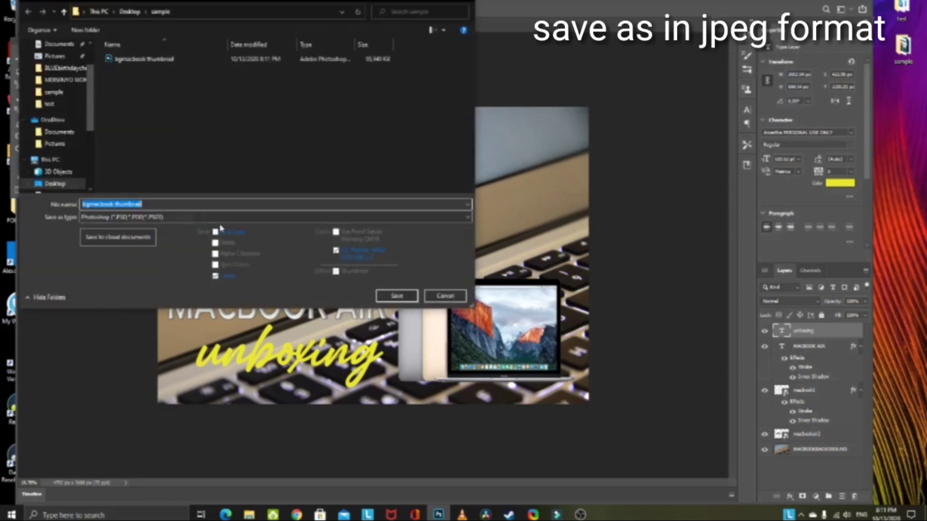
pyautogui.click(283, 218)
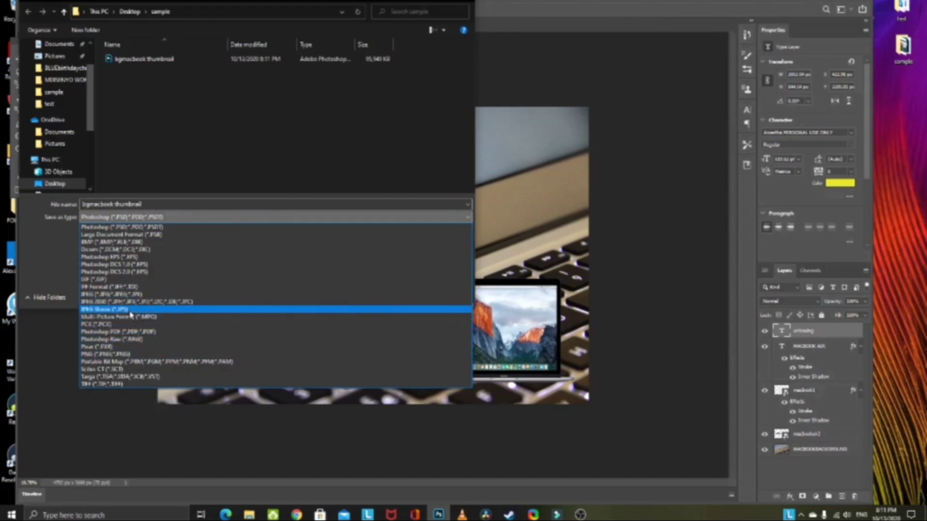
pyautogui.click(123, 295)
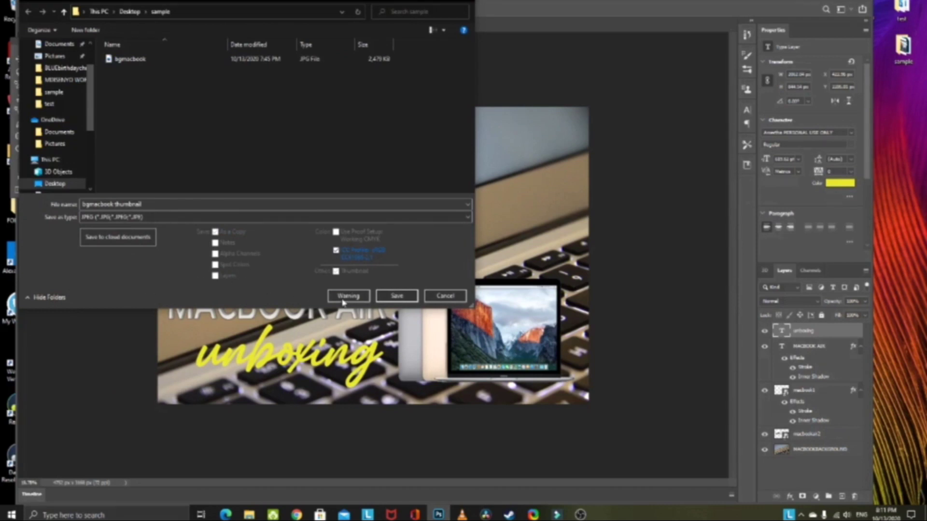
pyautogui.click(397, 296)
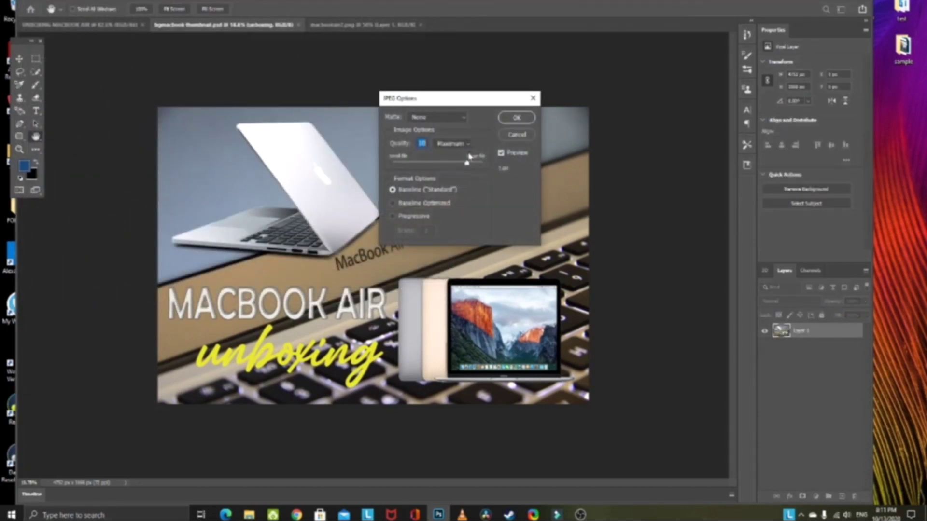
# Step: Set the JPEG Options quality to 9 and confirm
pyautogui.moveTo(466, 165); pyautogui.dragTo(462, 166)
pyautogui.click(468, 164)
pyautogui.click(460, 164)
pyautogui.click(513, 117)
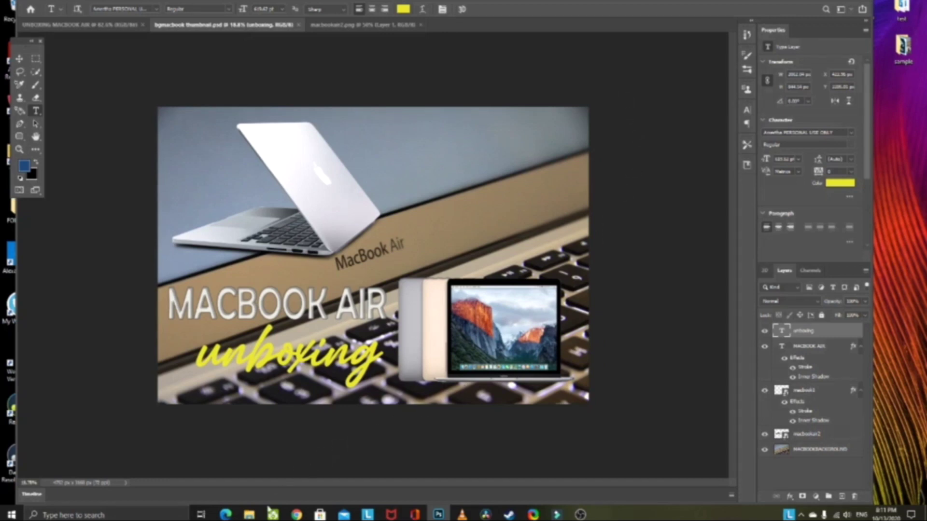
# Step: Open bgmacbook thumbnail.jpg from Desktop > sample in a new File Explorer window
pyautogui.rightClick(249, 513)
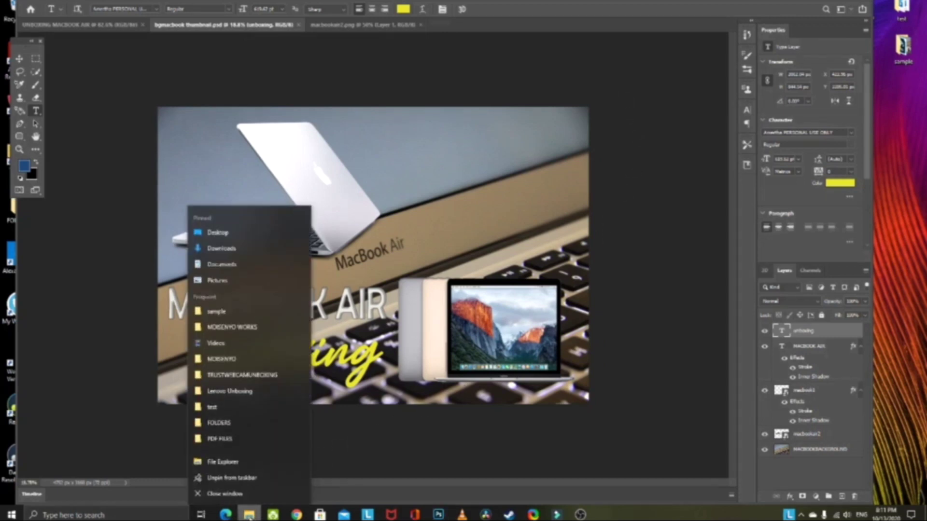
pyautogui.click(249, 467)
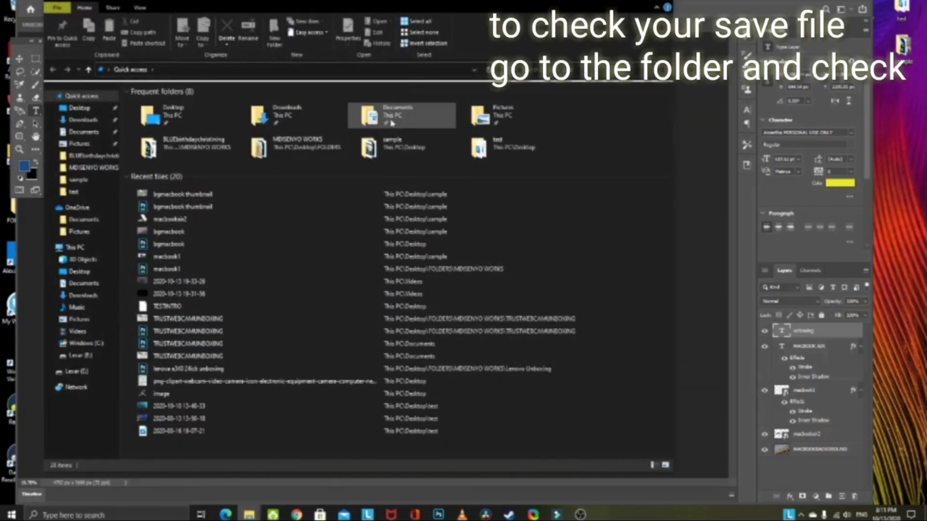
pyautogui.doubleClick(152, 115)
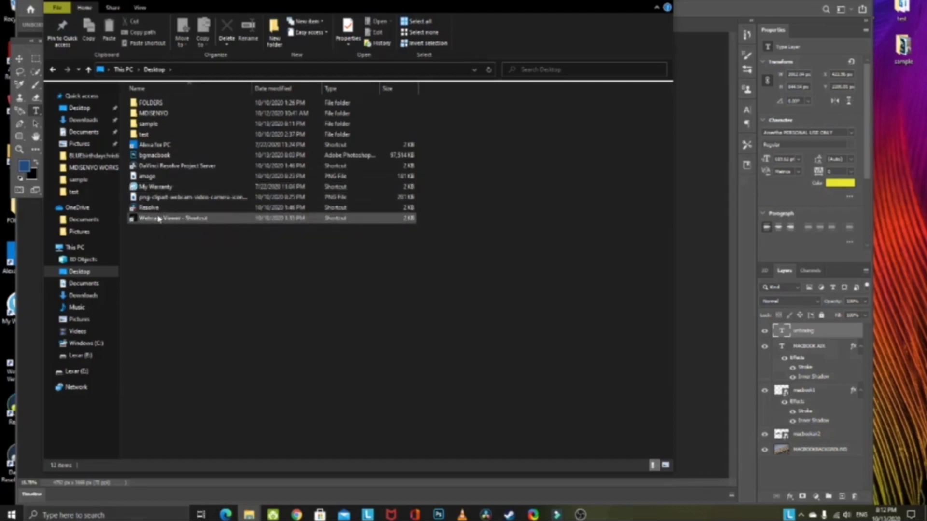
pyautogui.doubleClick(157, 124)
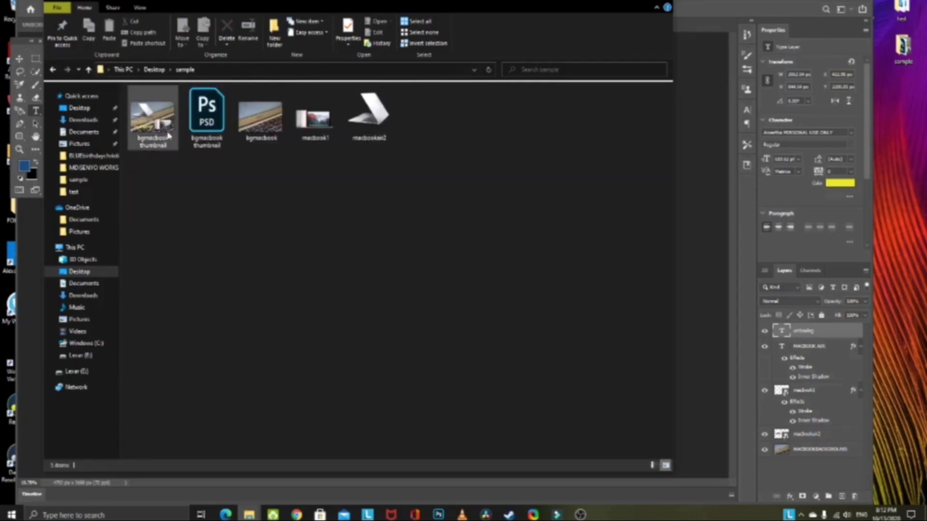
pyautogui.doubleClick(167, 134)
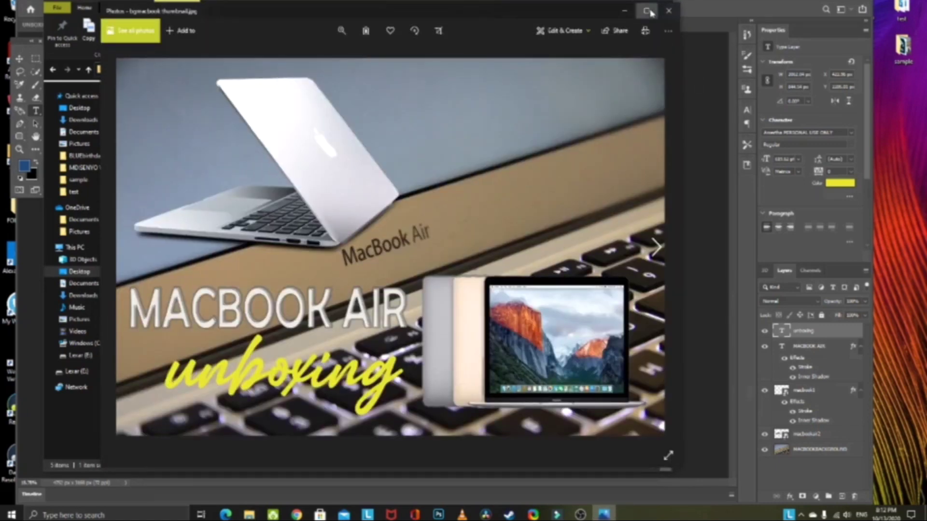
# Step: Maximize the Photos window showing the bgmacbook thumbnail JPEG
pyautogui.click(646, 10)
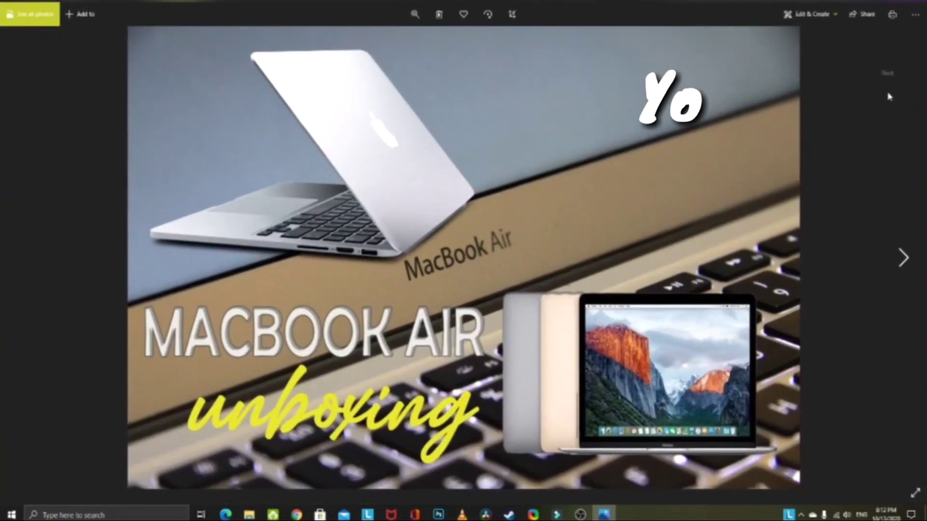